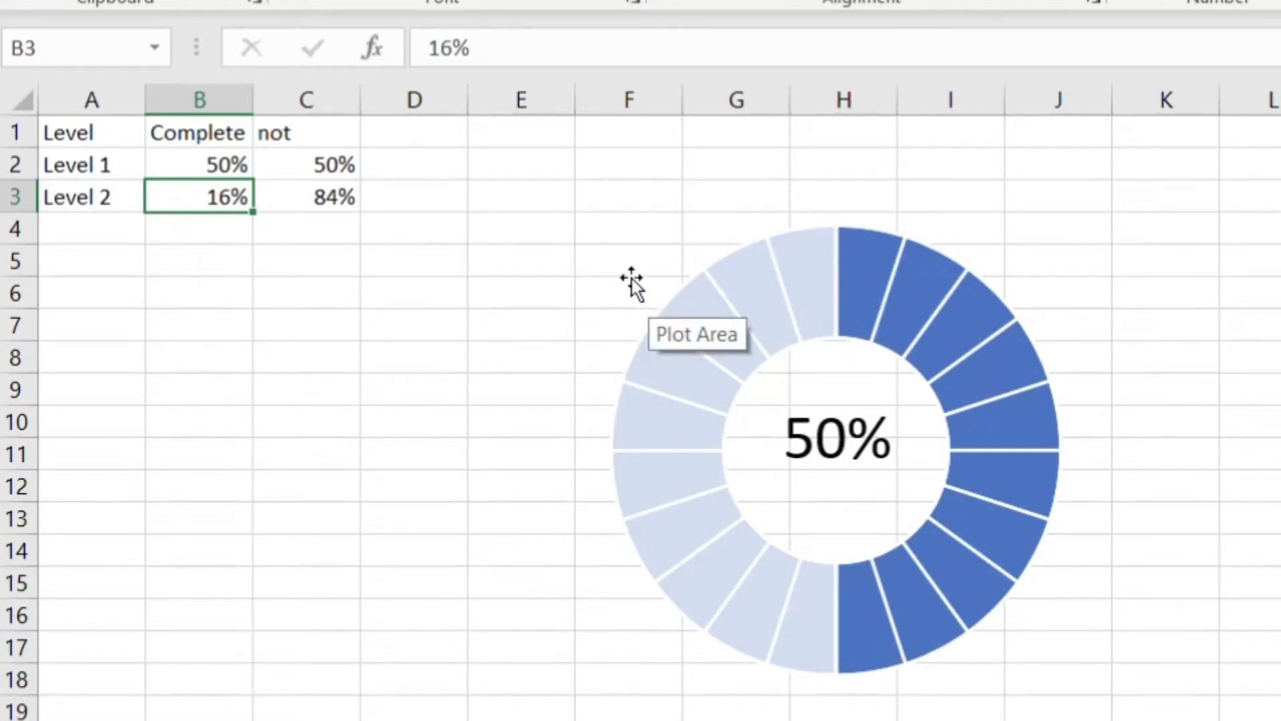
Delete the existing segmented doughnut chart from the worksheet, leaving the 50% label in place
{"action": "left_click", "coordinate": [631, 294]}
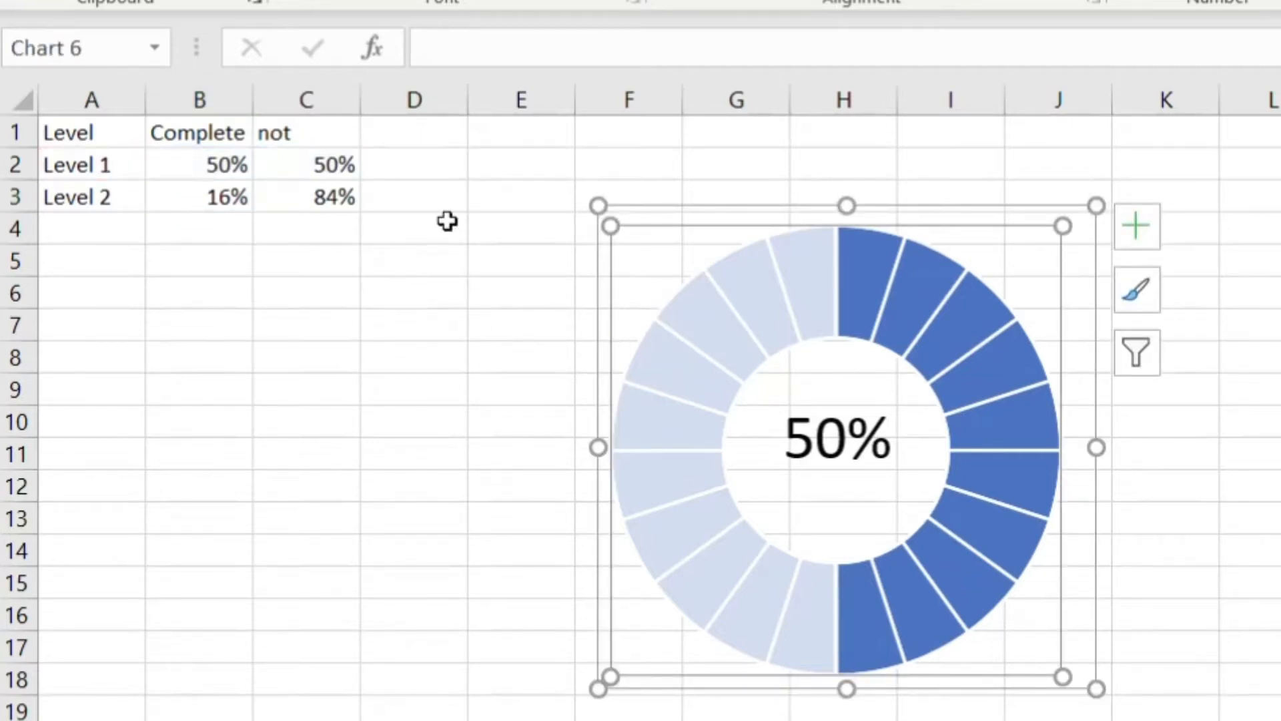
{"action": "left_click", "coordinate": [652, 215]}
{"action": "key", "text": "Delete"}
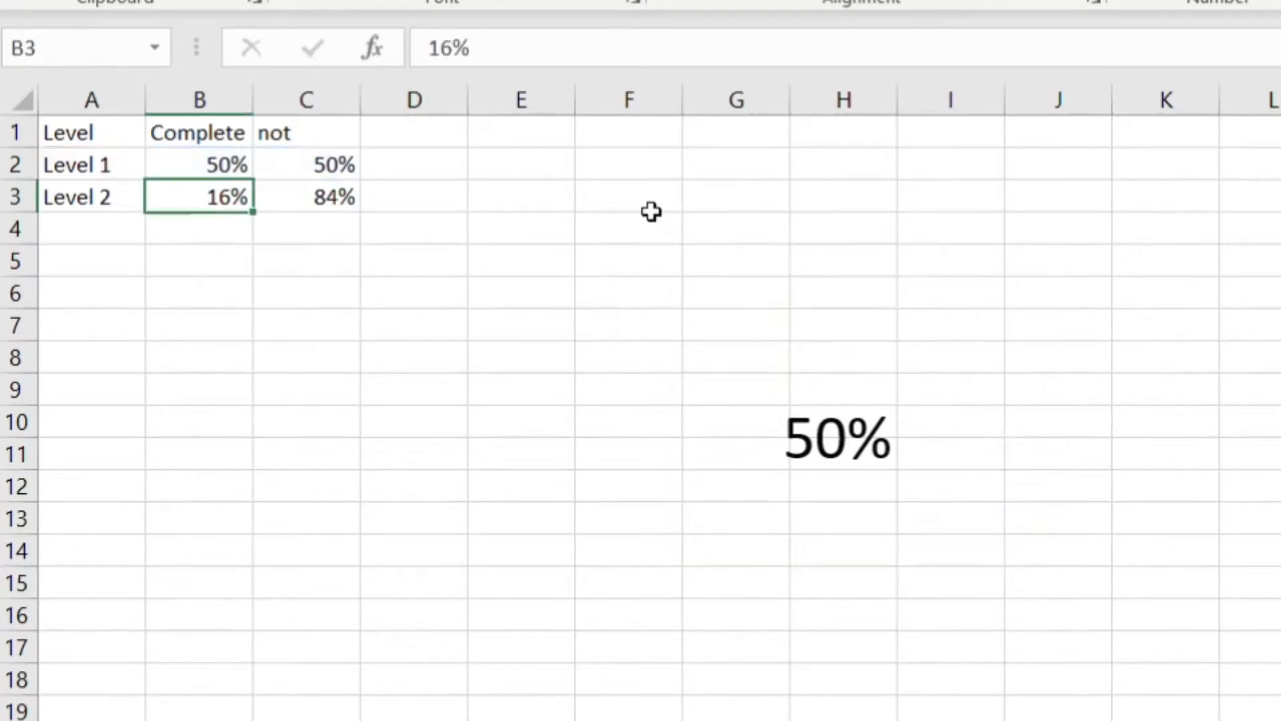
{"action": "left_click", "coordinate": [215, 297]}
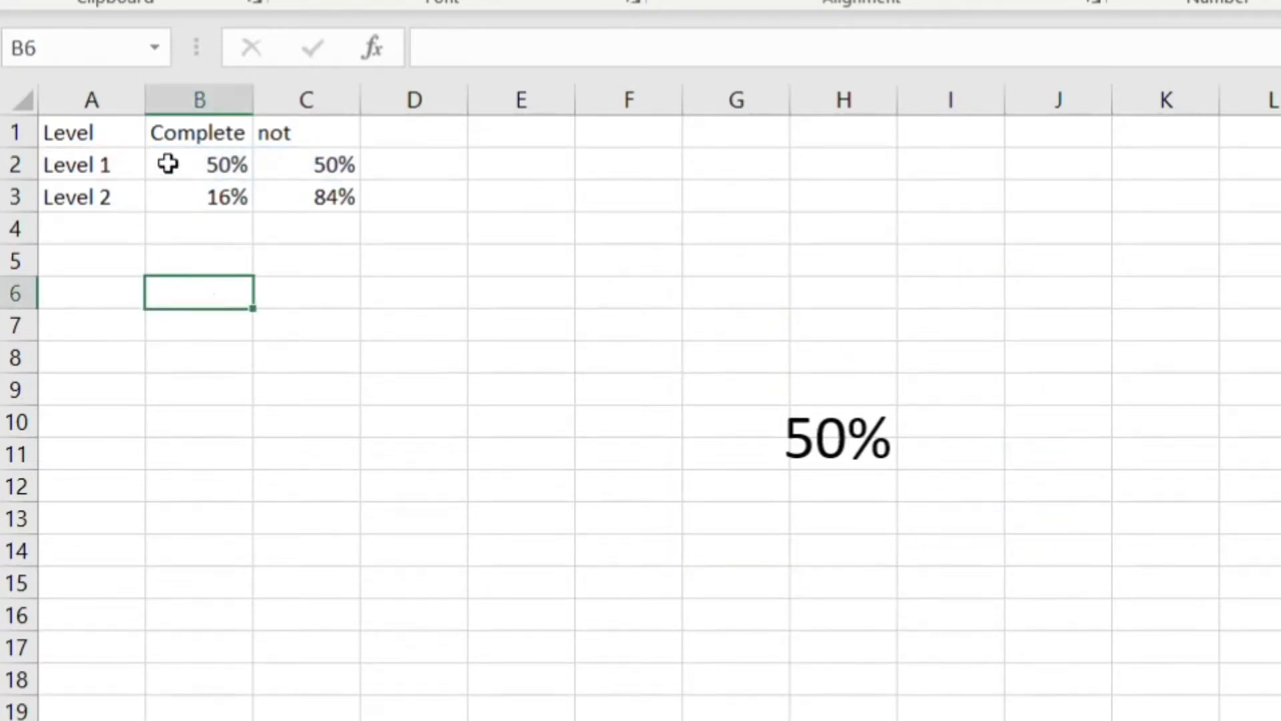
Clear all contents of column C, including its header and the remaining-percentage formulas
{"action": "left_click", "coordinate": [200, 135]}
{"action": "left_click", "coordinate": [200, 161]}
{"action": "left_click", "coordinate": [309, 98]}
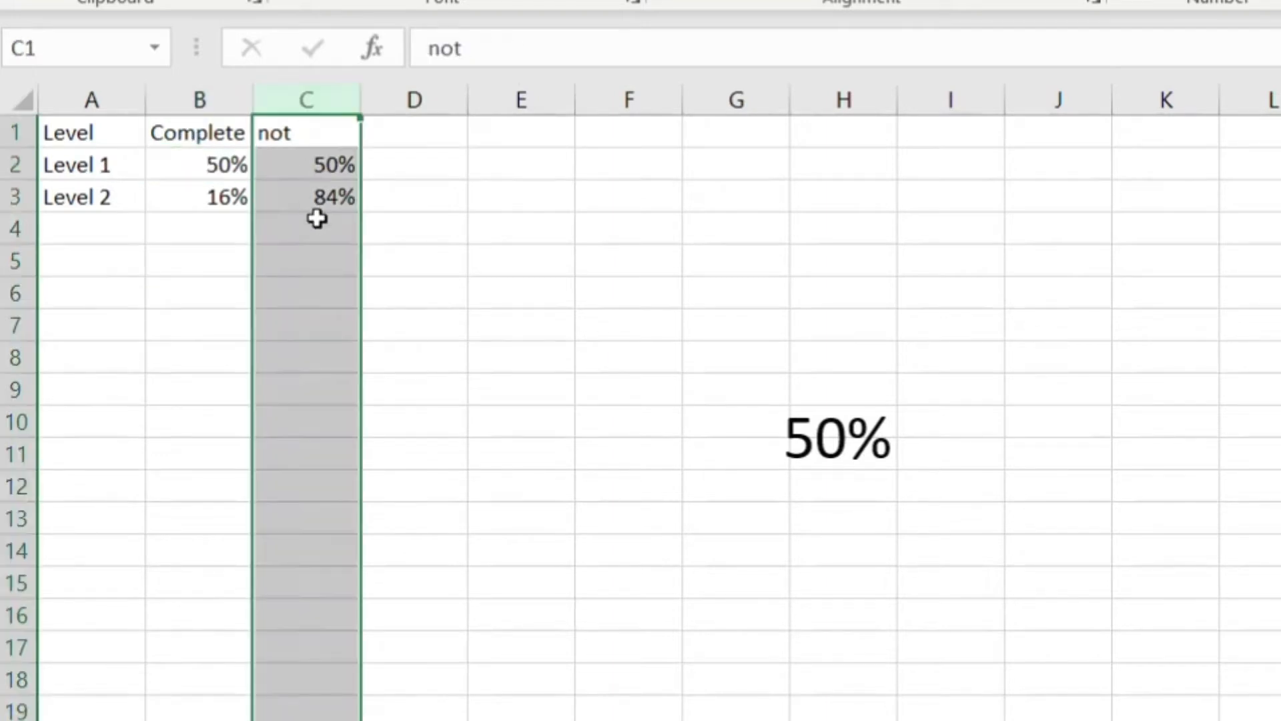
{"action": "key", "text": "Delete"}
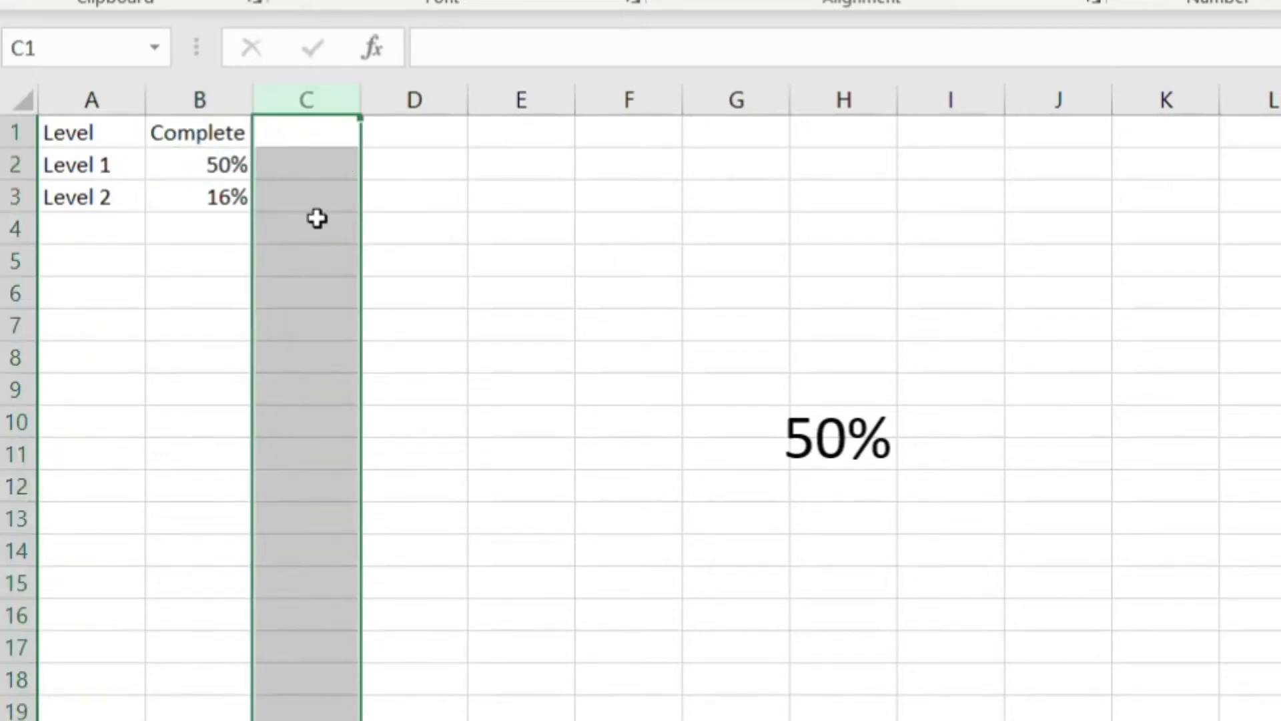
Review the two level names in column A and their completion percentages in column B
{"action": "left_click", "coordinate": [200, 166]}
{"action": "left_click", "coordinate": [94, 167]}
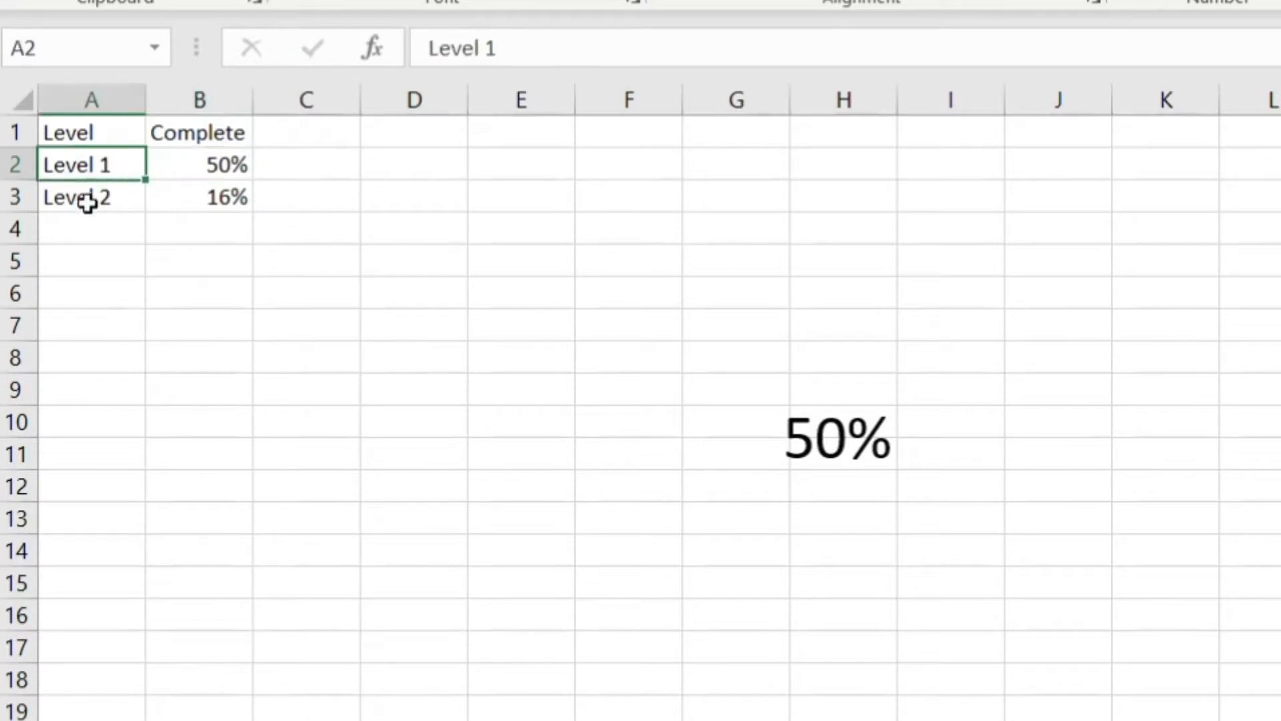
{"action": "left_click", "coordinate": [197, 163]}
{"action": "left_click", "coordinate": [95, 194]}
{"action": "left_click", "coordinate": [194, 195]}
{"action": "left_click", "coordinate": [98, 161]}
{"action": "left_click", "coordinate": [207, 164]}
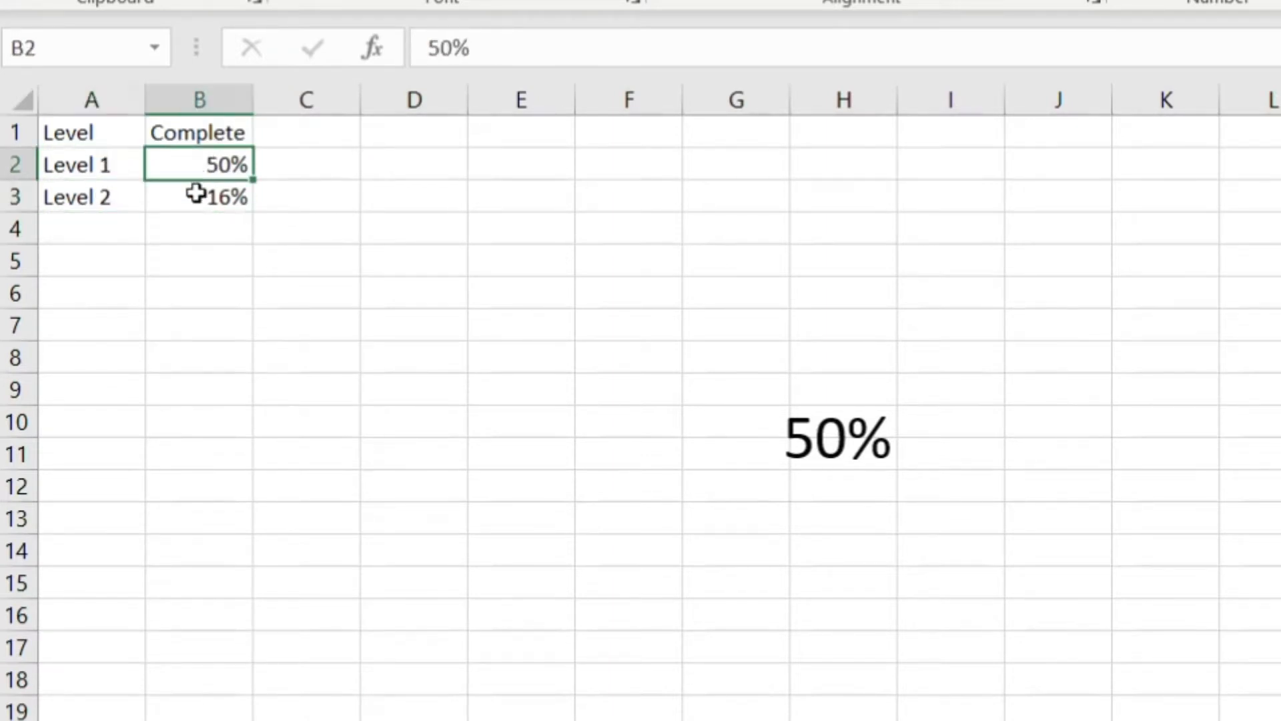
Enter the header "not complete" in cell C1
{"action": "left_click", "coordinate": [301, 133]}
{"action": "type", "text": "not "}
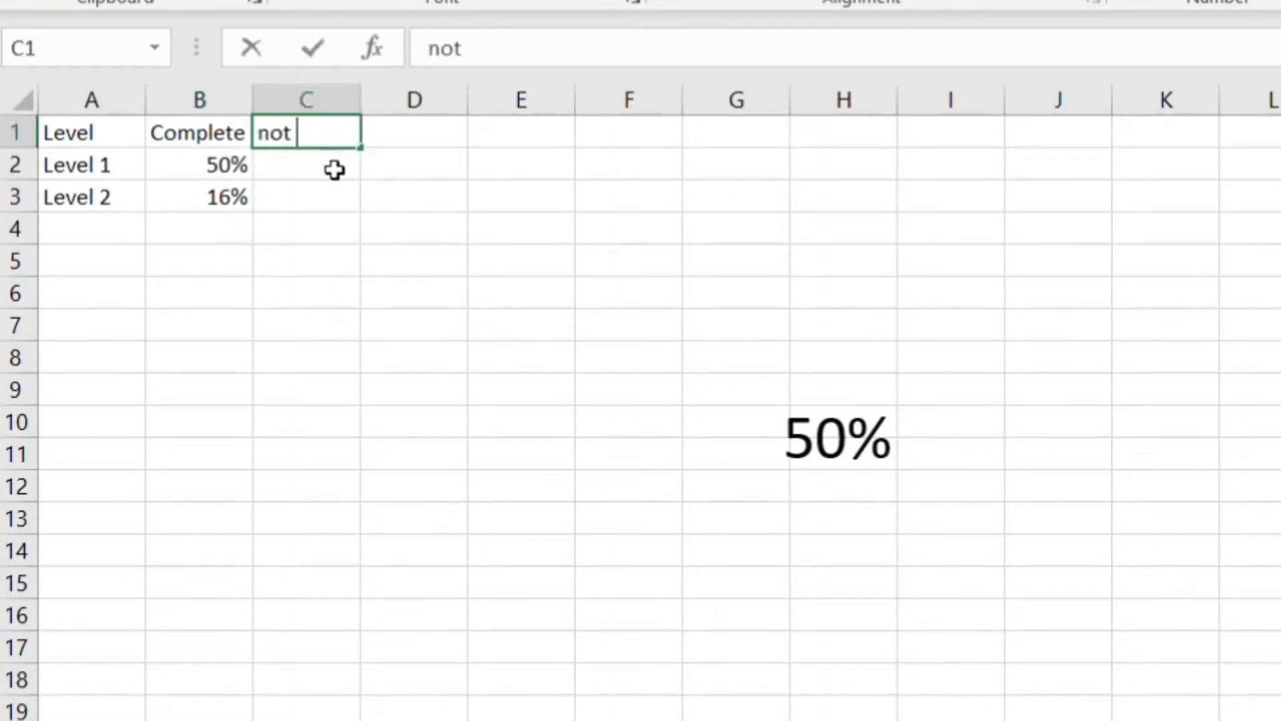
{"action": "type", "text": "complete"}
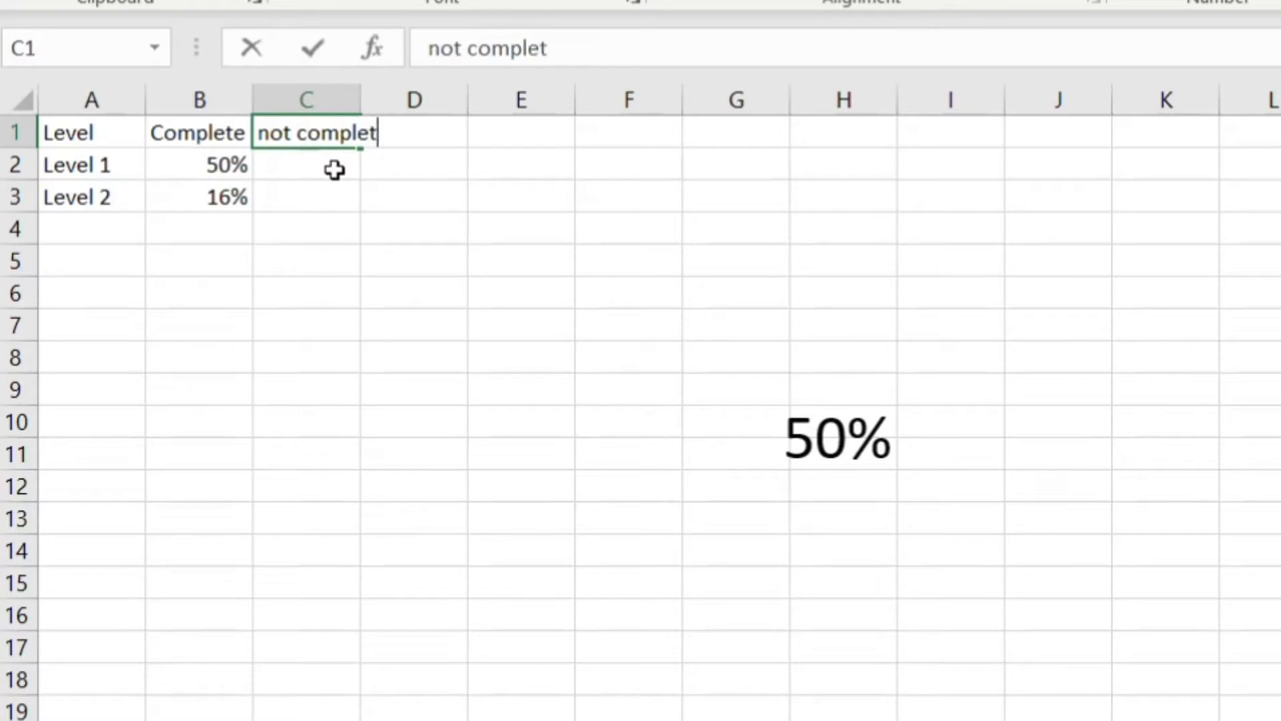
{"action": "key", "text": "Return"}
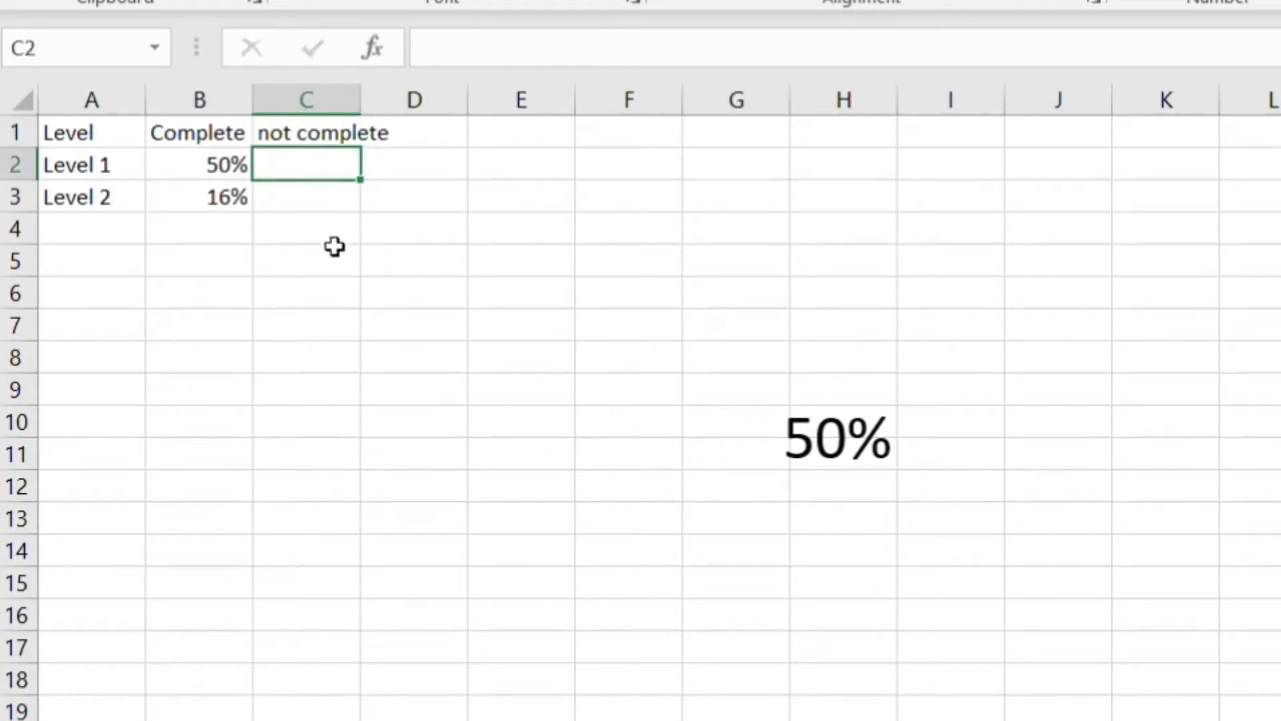
Calculate the incomplete share with =1-B2 in C2 and fill the formula down to C3
{"action": "type", "text": "="}
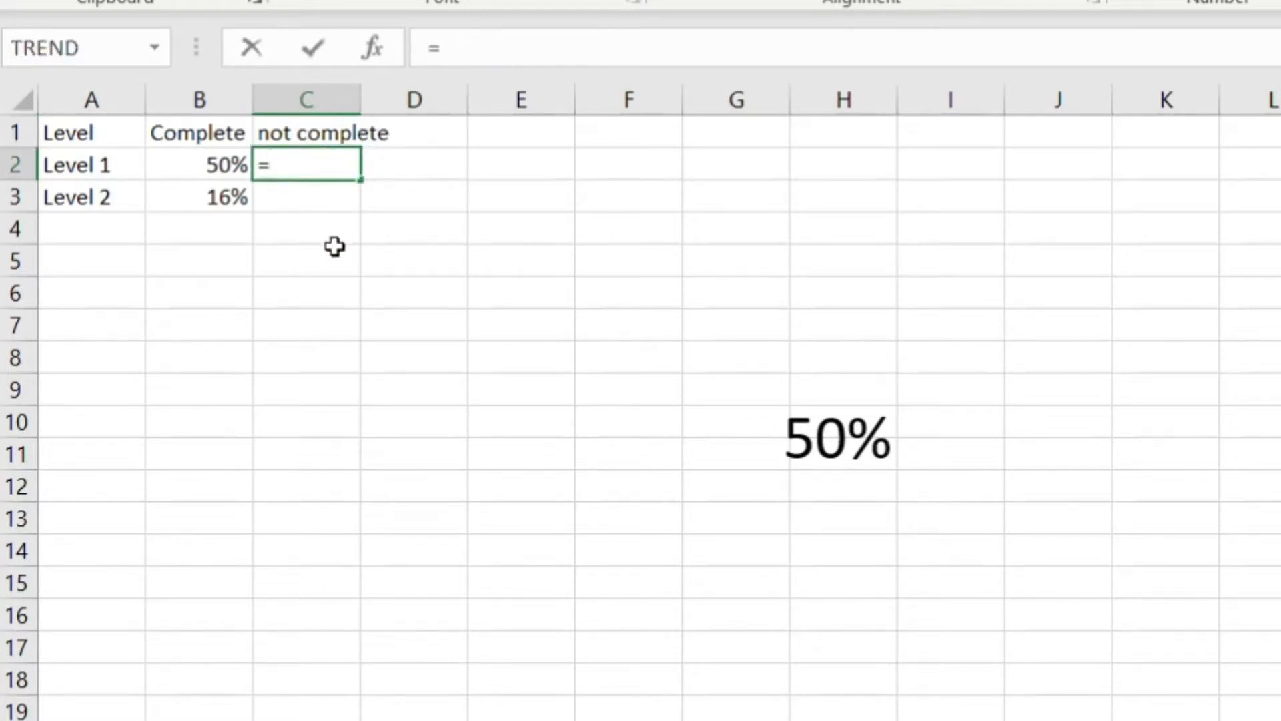
{"action": "type", "text": "1-"}
{"action": "left_click", "coordinate": [197, 164]}
{"action": "key", "text": "Return"}
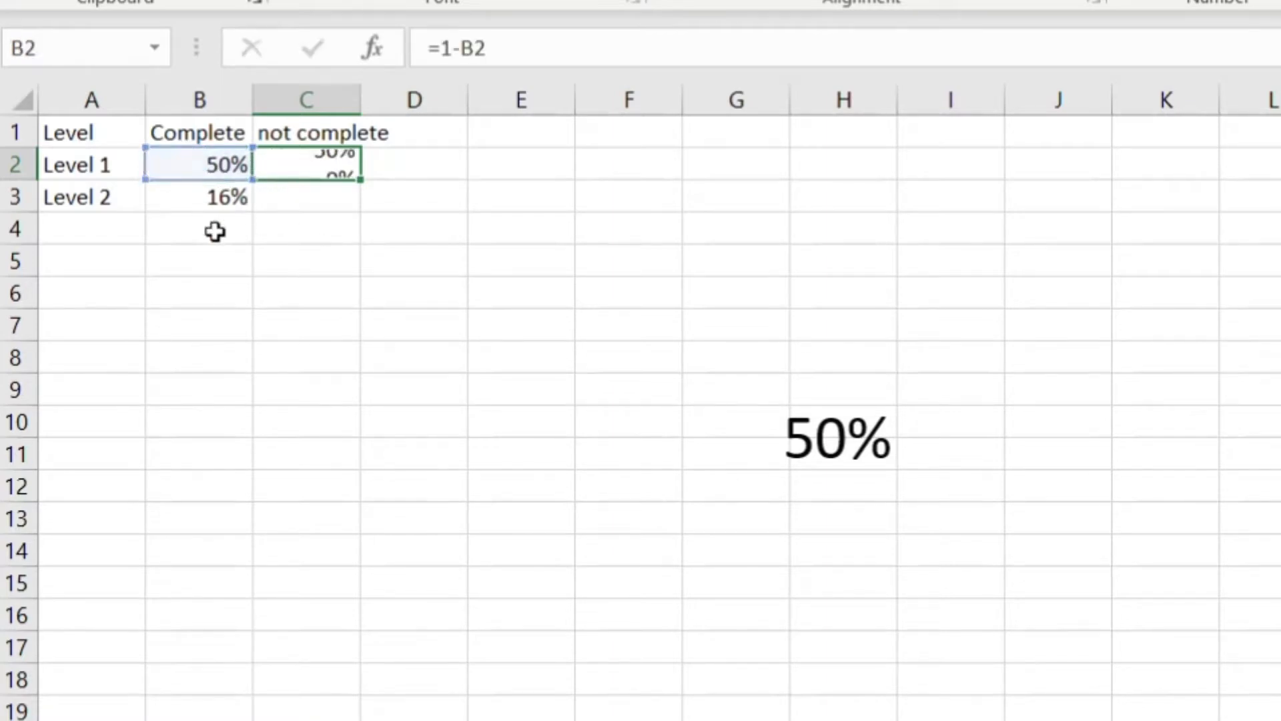
{"action": "left_click", "coordinate": [334, 166]}
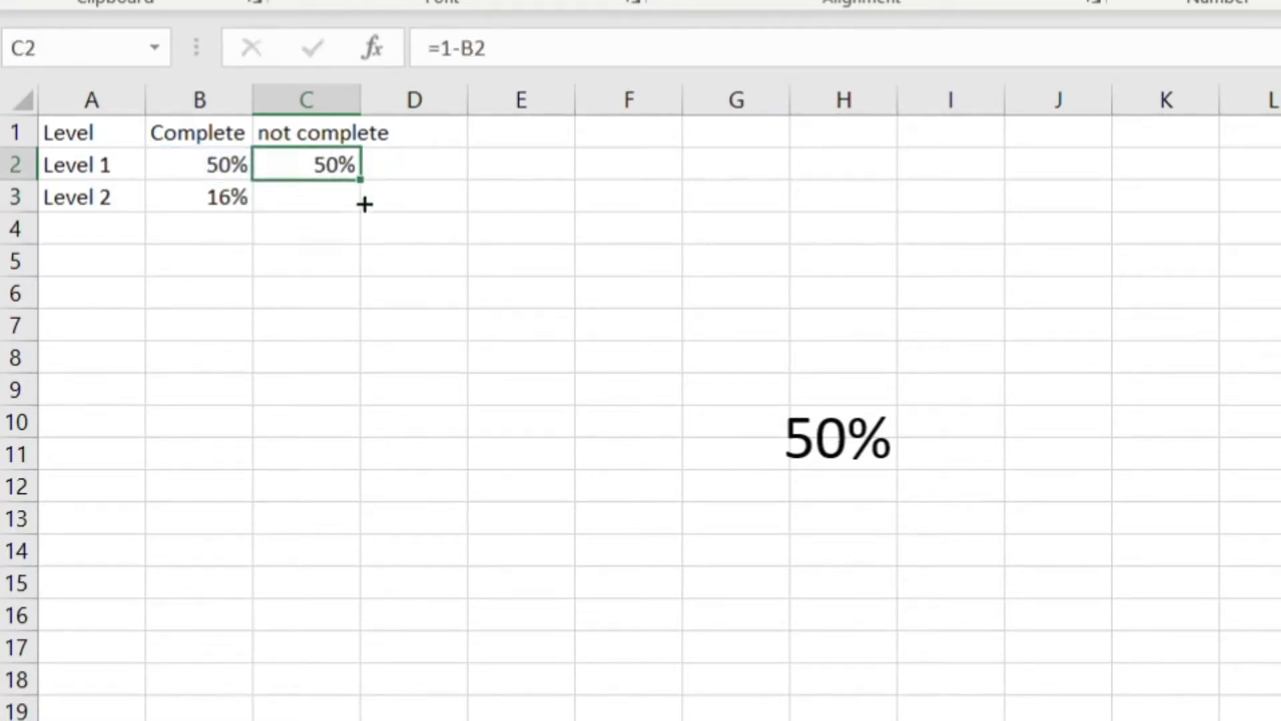
{"action": "left_click_drag", "start_coordinate": [361, 180], "coordinate": [347, 201]}
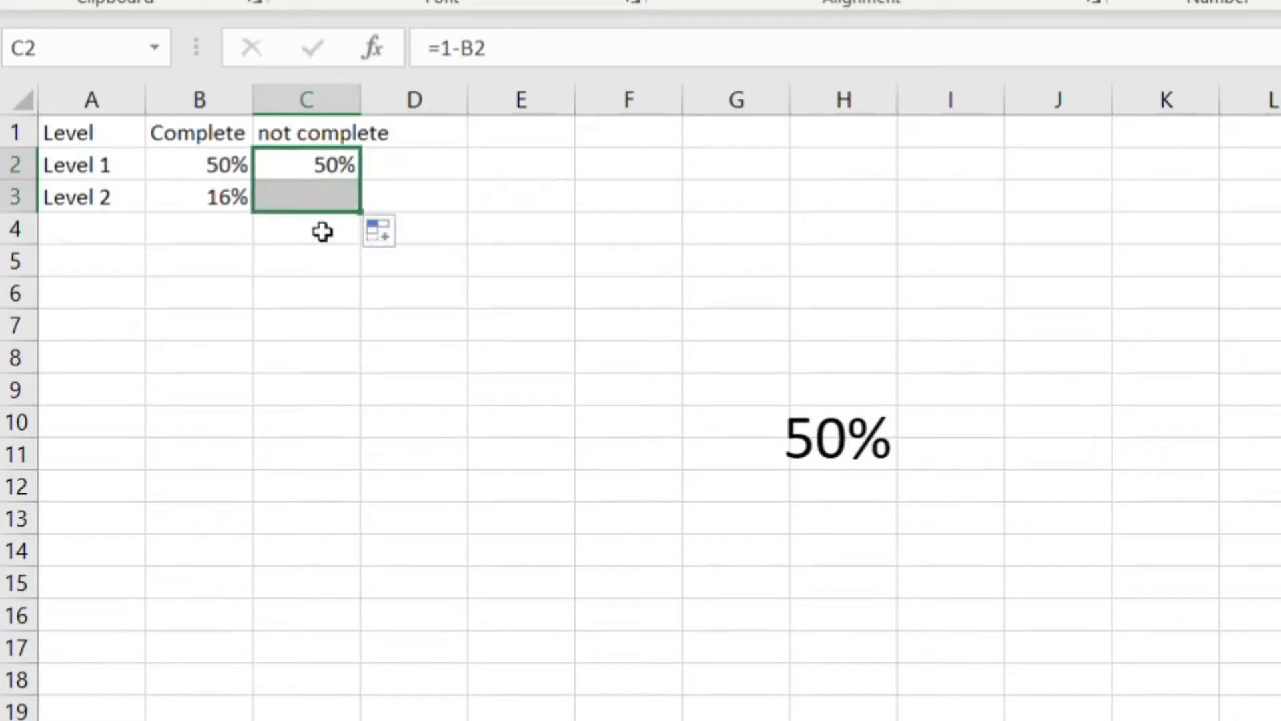
{"action": "left_click", "coordinate": [207, 200]}
{"action": "left_click", "coordinate": [327, 200]}
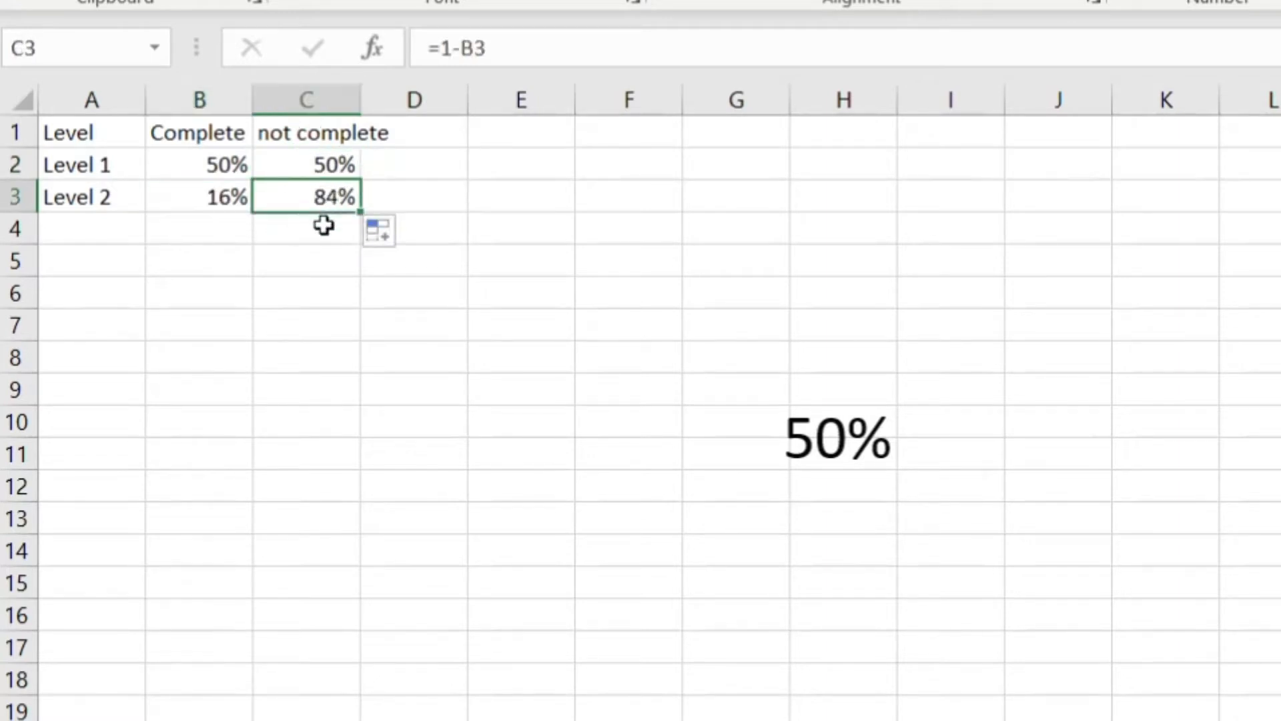
Delete the leftover 50% text label from the worksheet
{"action": "left_click", "coordinate": [815, 438]}
{"action": "key", "text": "Delete"}
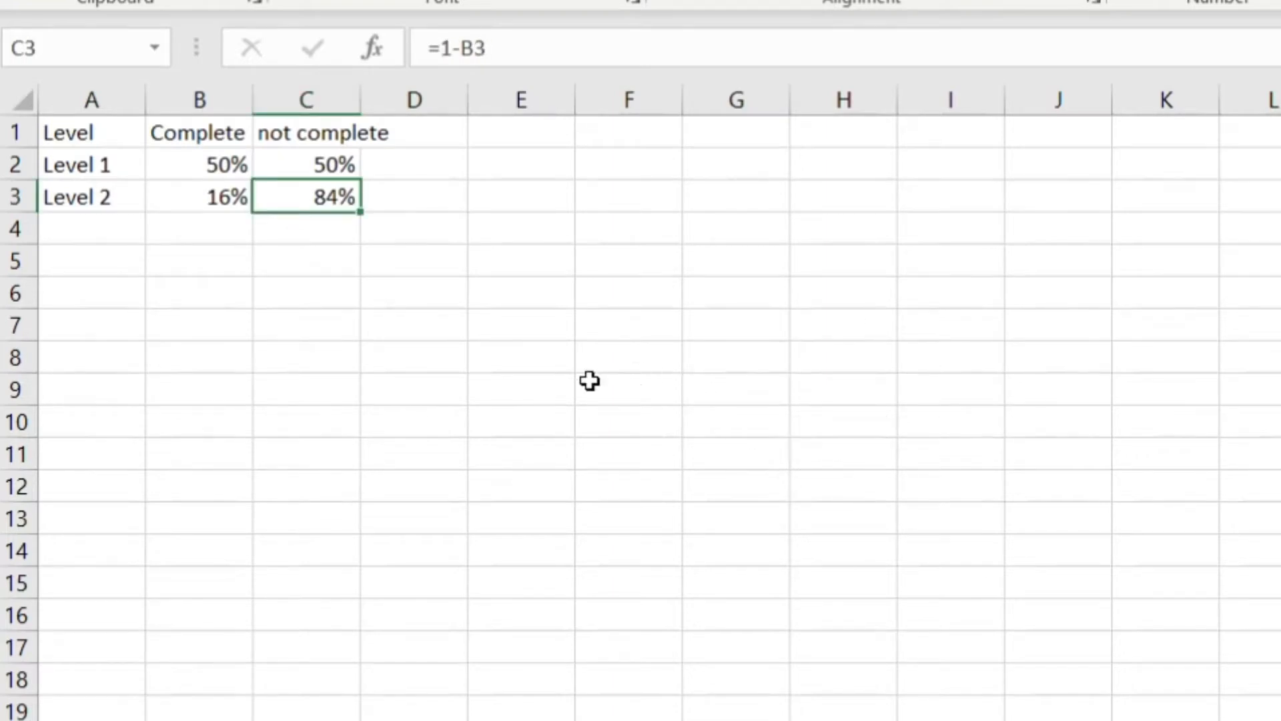
{"action": "left_click", "coordinate": [278, 374]}
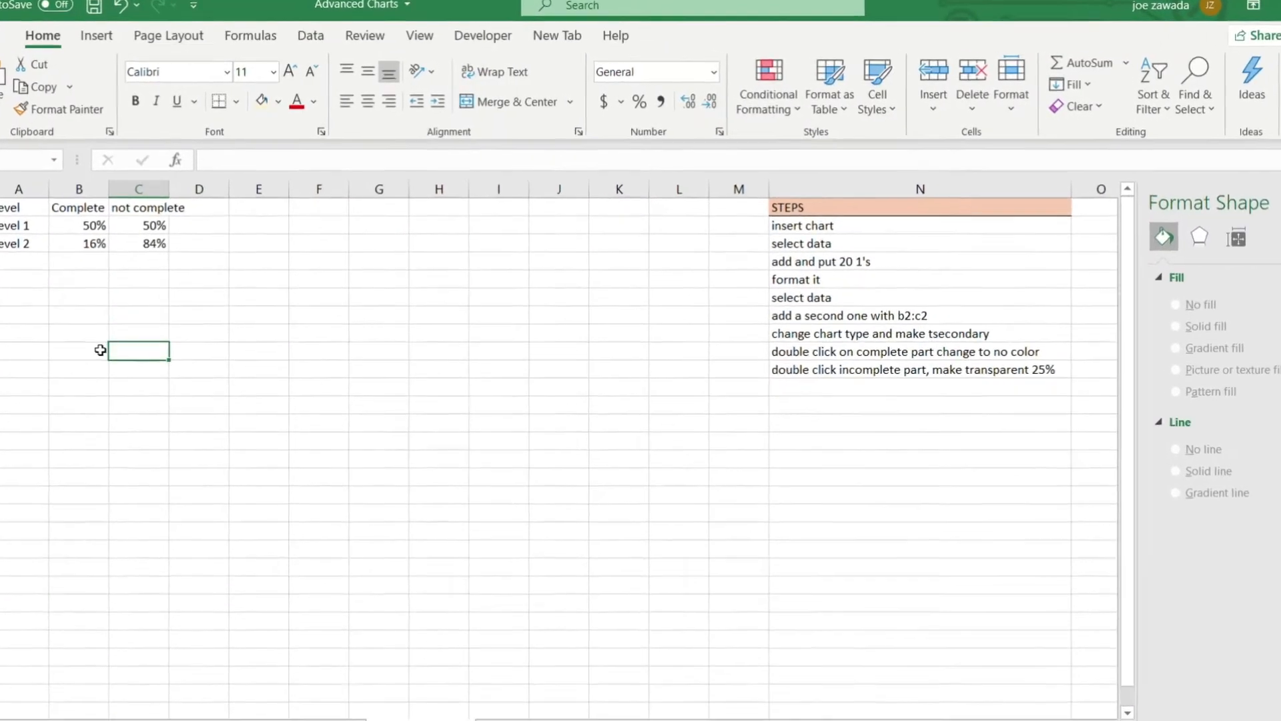
Insert an empty doughnut chart from a blank cell and move it slightly toward the data table
{"action": "left_click", "coordinate": [94, 333]}
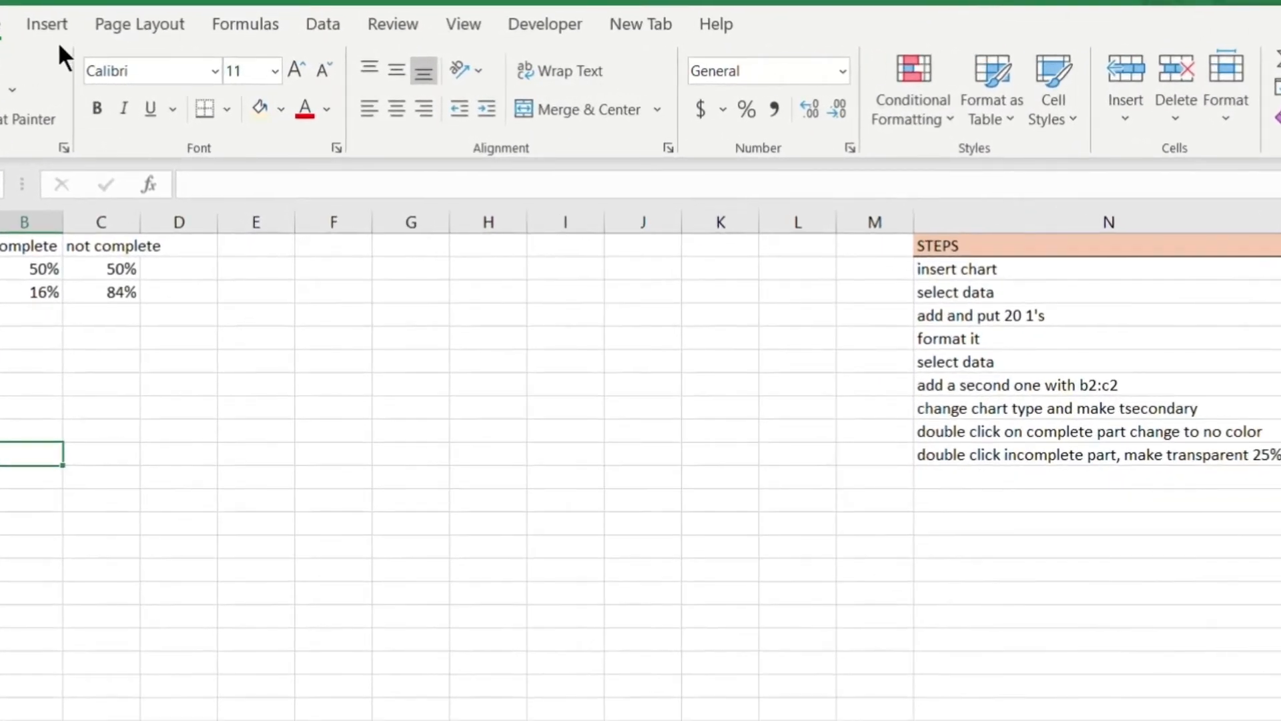
{"action": "left_click", "coordinate": [64, 28]}
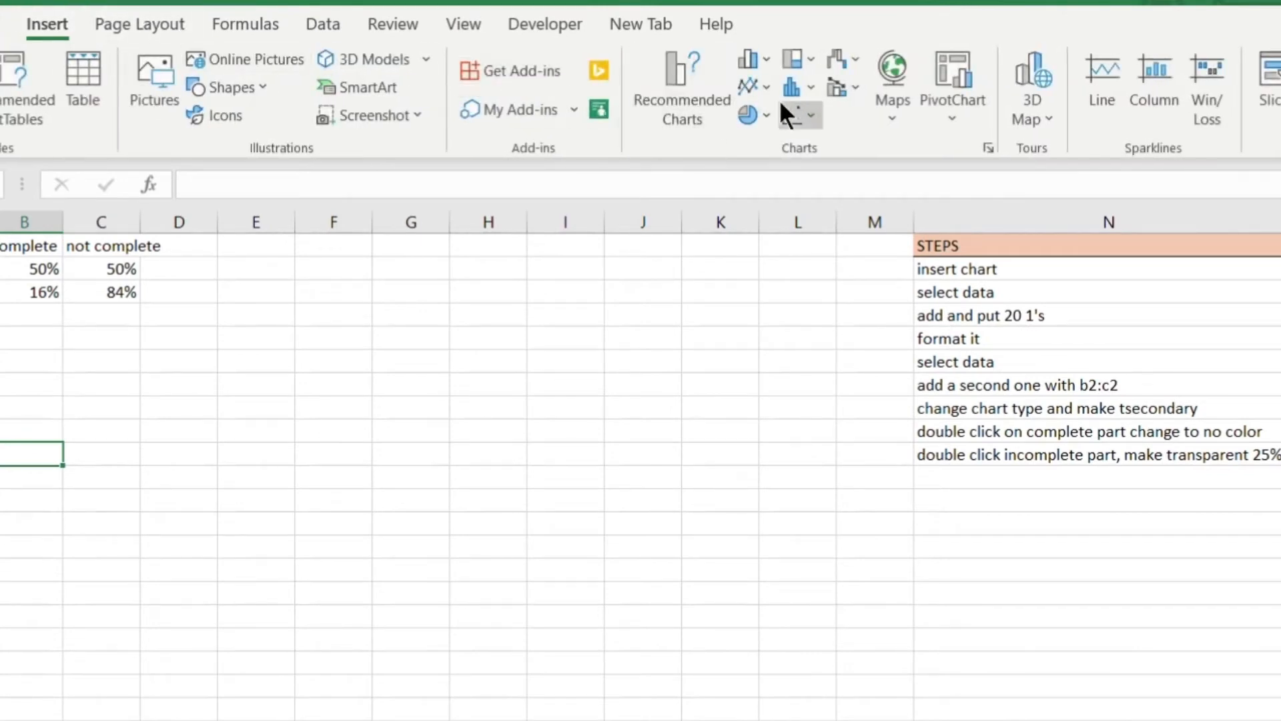
{"action": "left_click", "coordinate": [766, 114]}
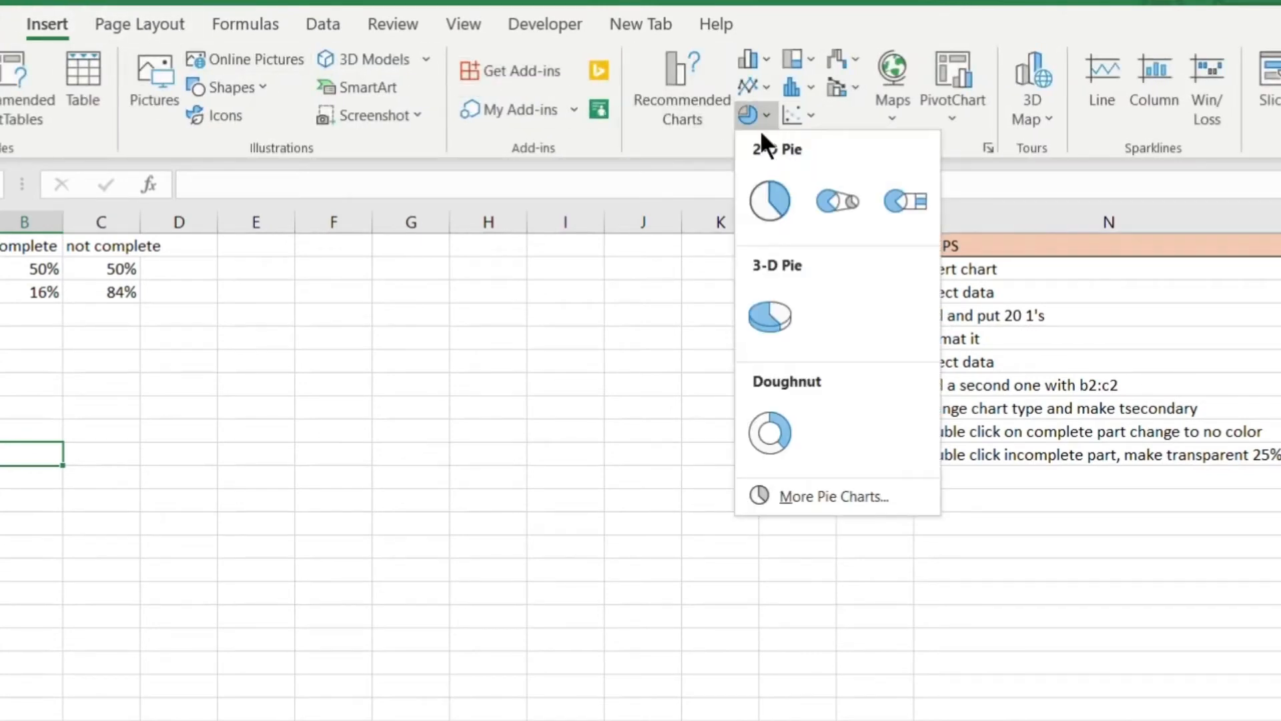
{"action": "left_click", "coordinate": [771, 432]}
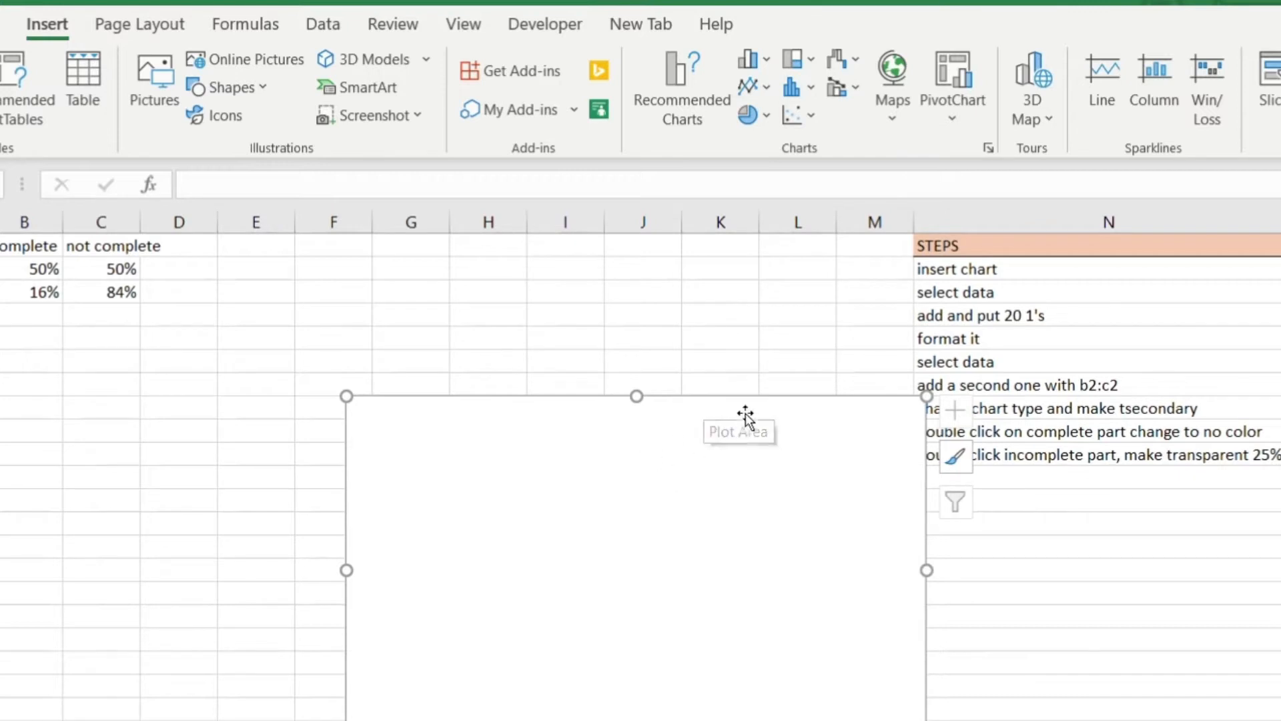
{"action": "left_click_drag", "start_coordinate": [735, 418], "coordinate": [649, 397]}
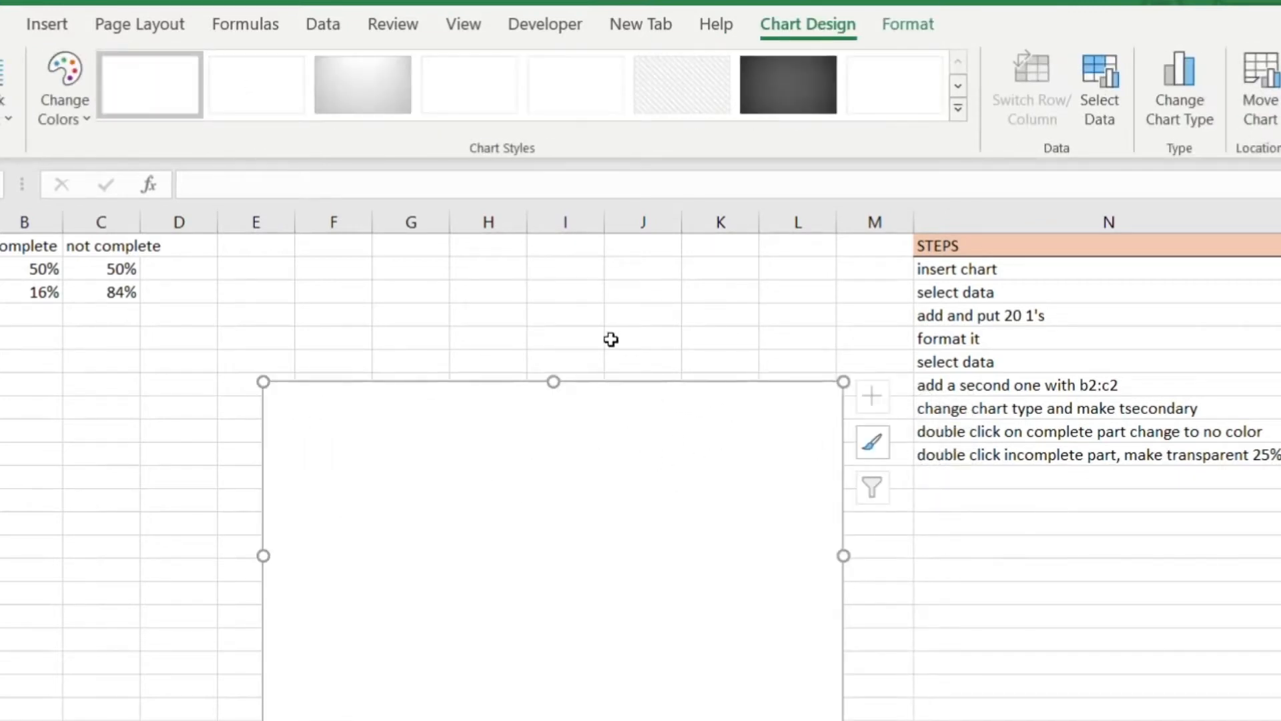
Add a data series named "a" to the chart with twenty comma-separated 1s as its values
{"action": "left_click", "coordinate": [909, 25]}
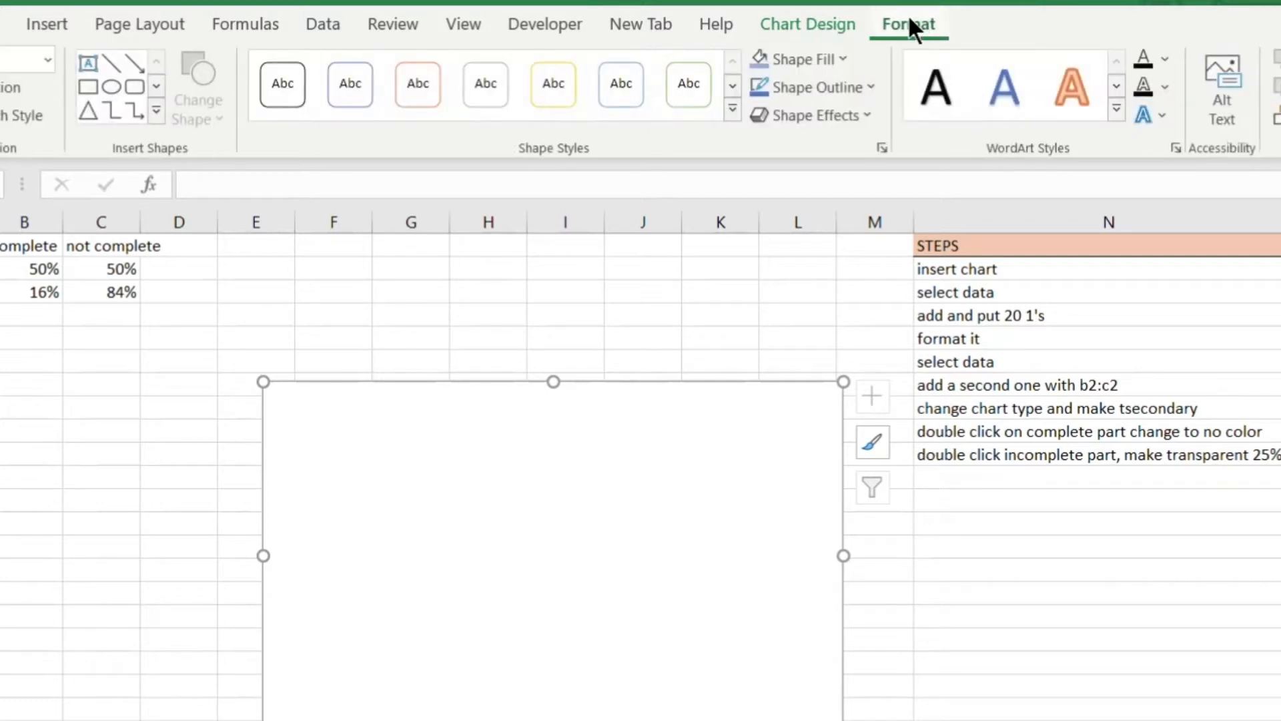
{"action": "left_click", "coordinate": [797, 30]}
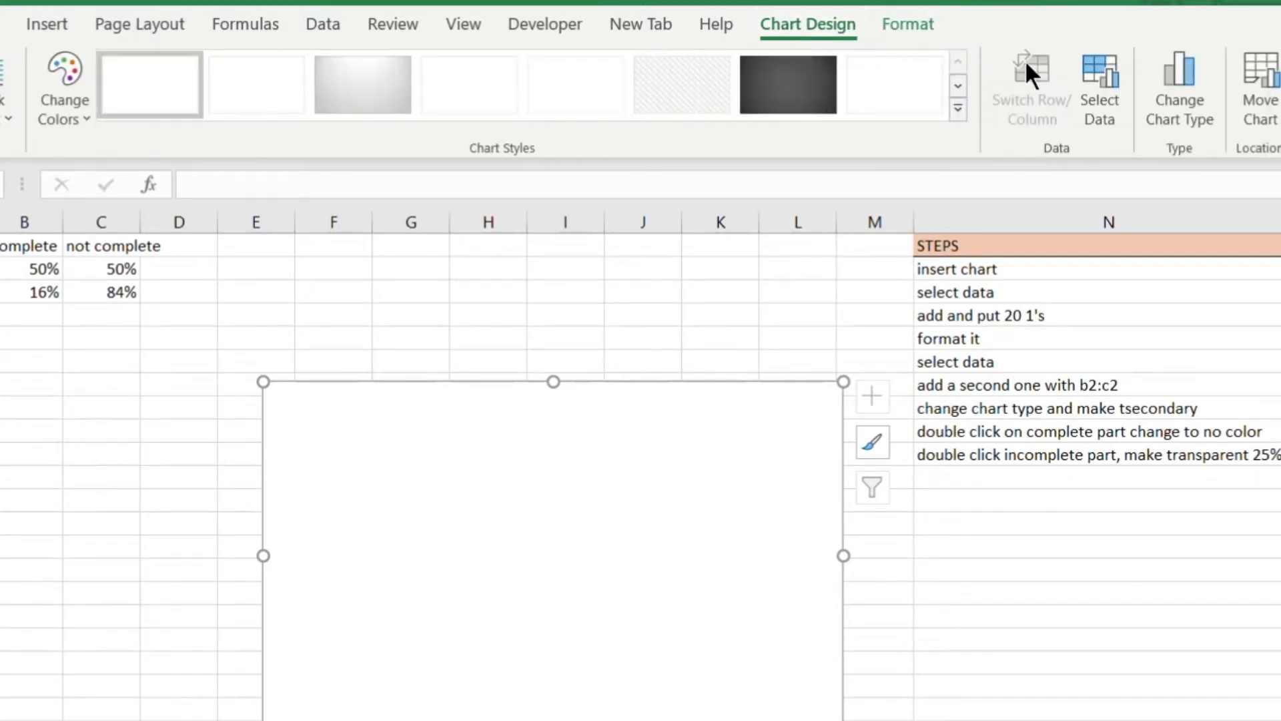
{"action": "left_click", "coordinate": [1097, 76]}
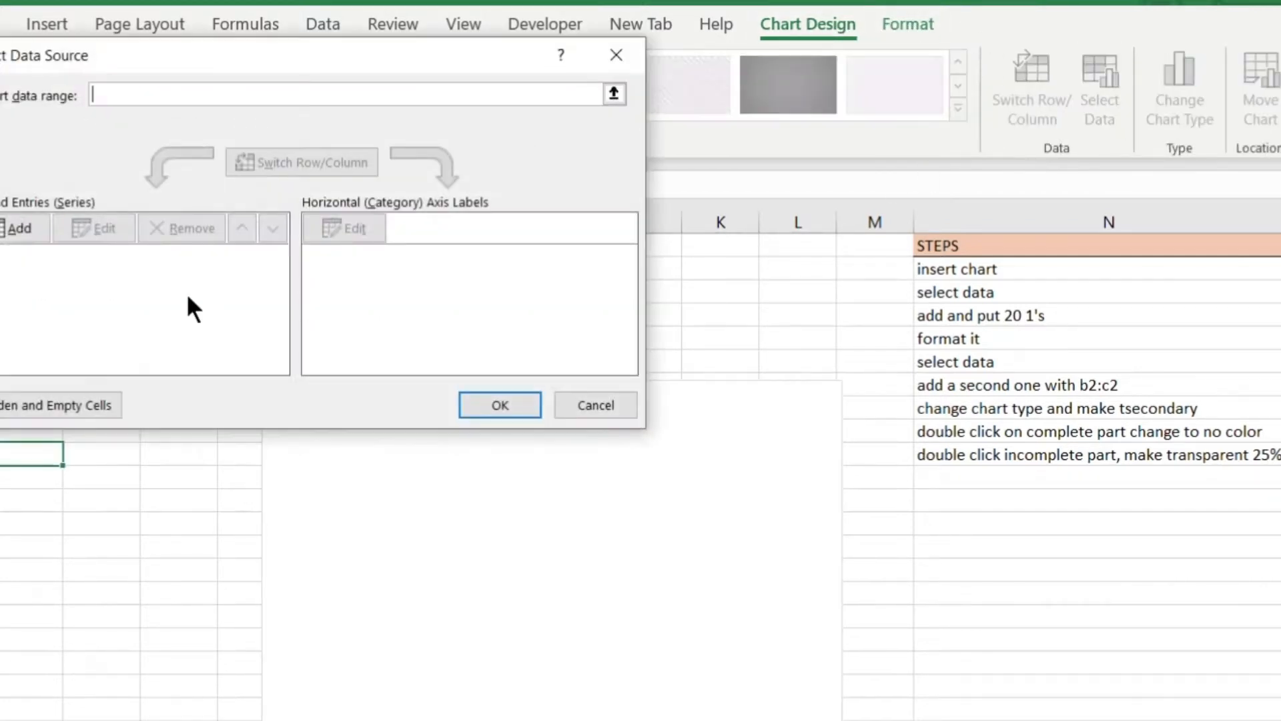
{"action": "left_click", "coordinate": [8, 226]}
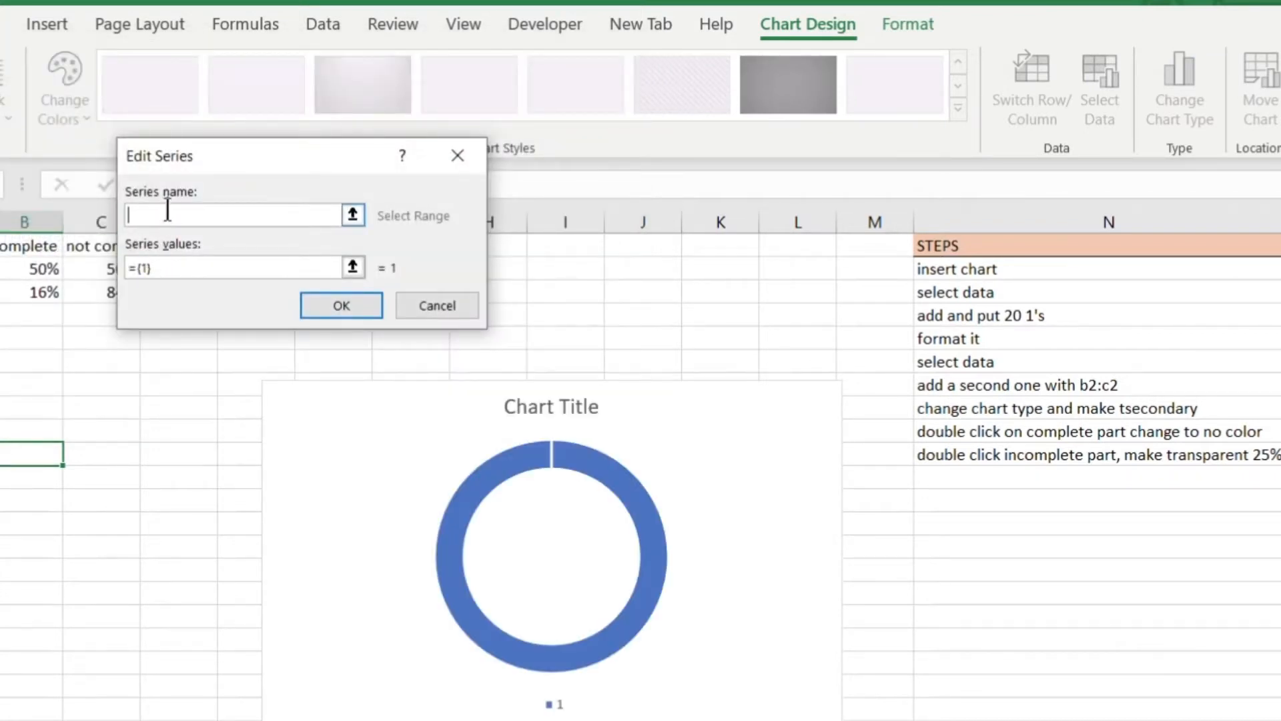
{"action": "left_click", "coordinate": [156, 267]}
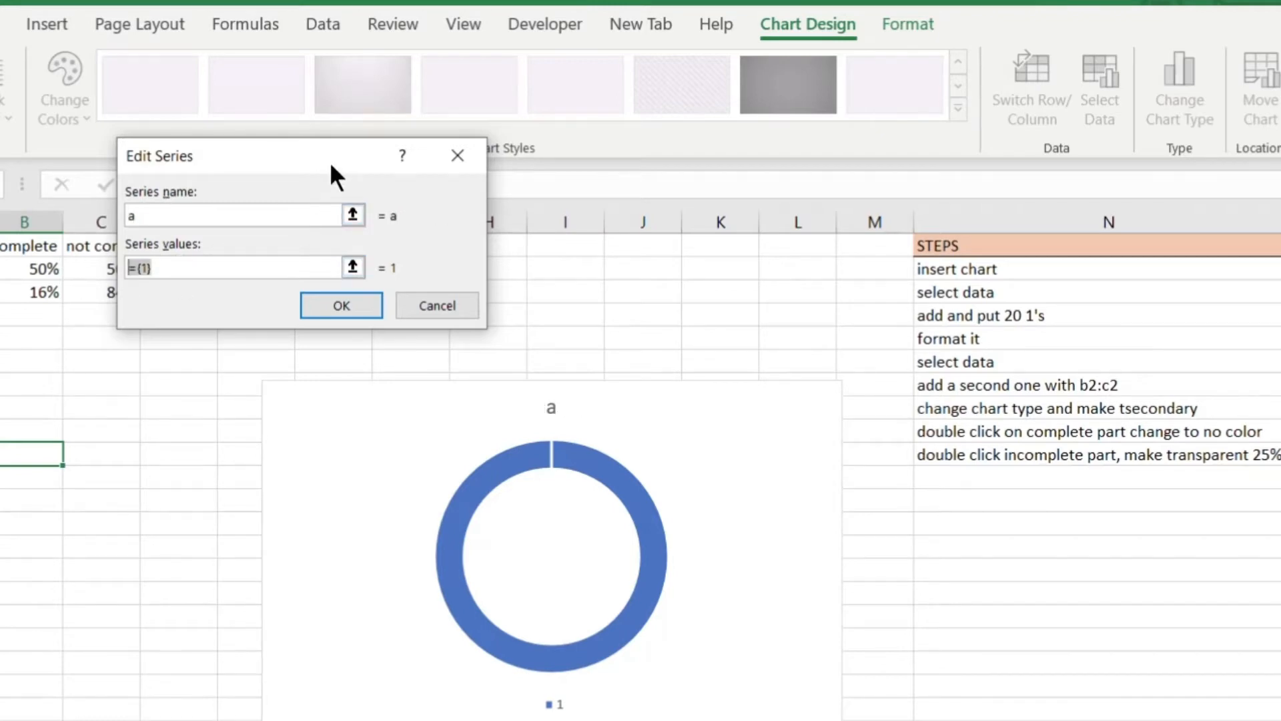
{"action": "type", "text": "1,1,1,1,1,1,1,1,1,1,1,1,1,1,1,1,1,1"}
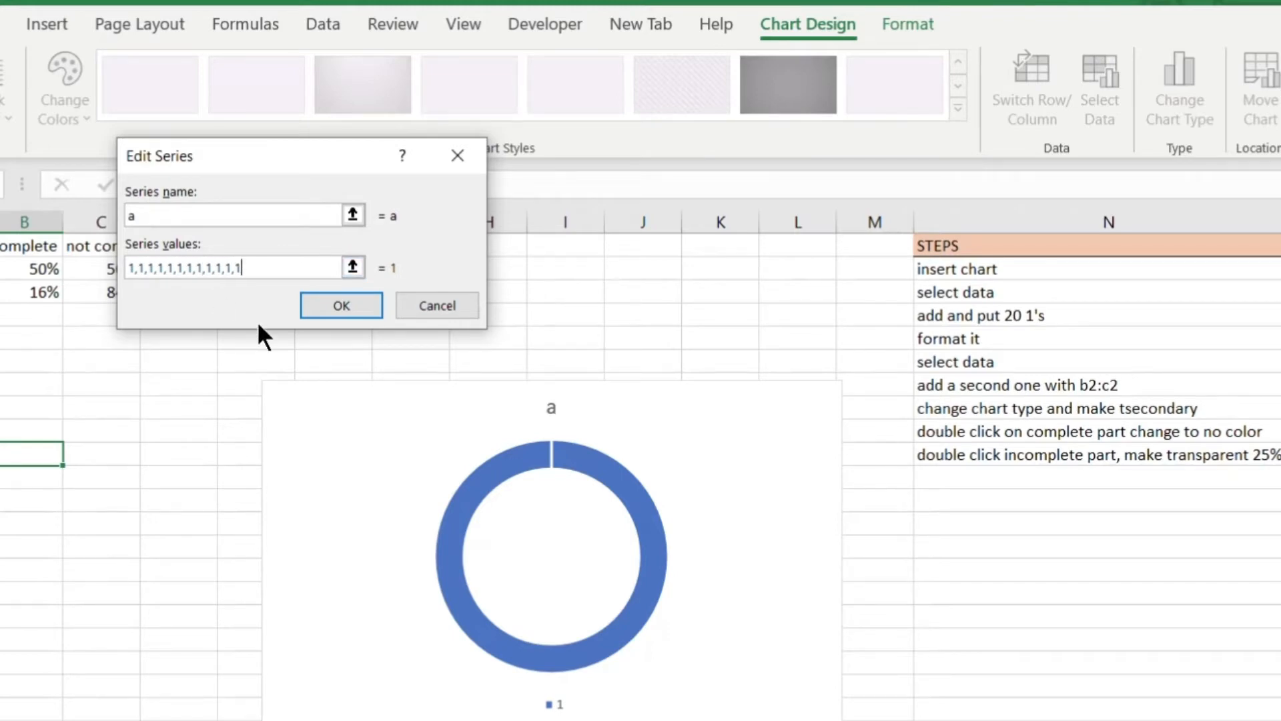
{"action": "type", "text": ",1,1"}
{"action": "left_click", "coordinate": [339, 302]}
{"action": "left_click", "coordinate": [494, 404]}
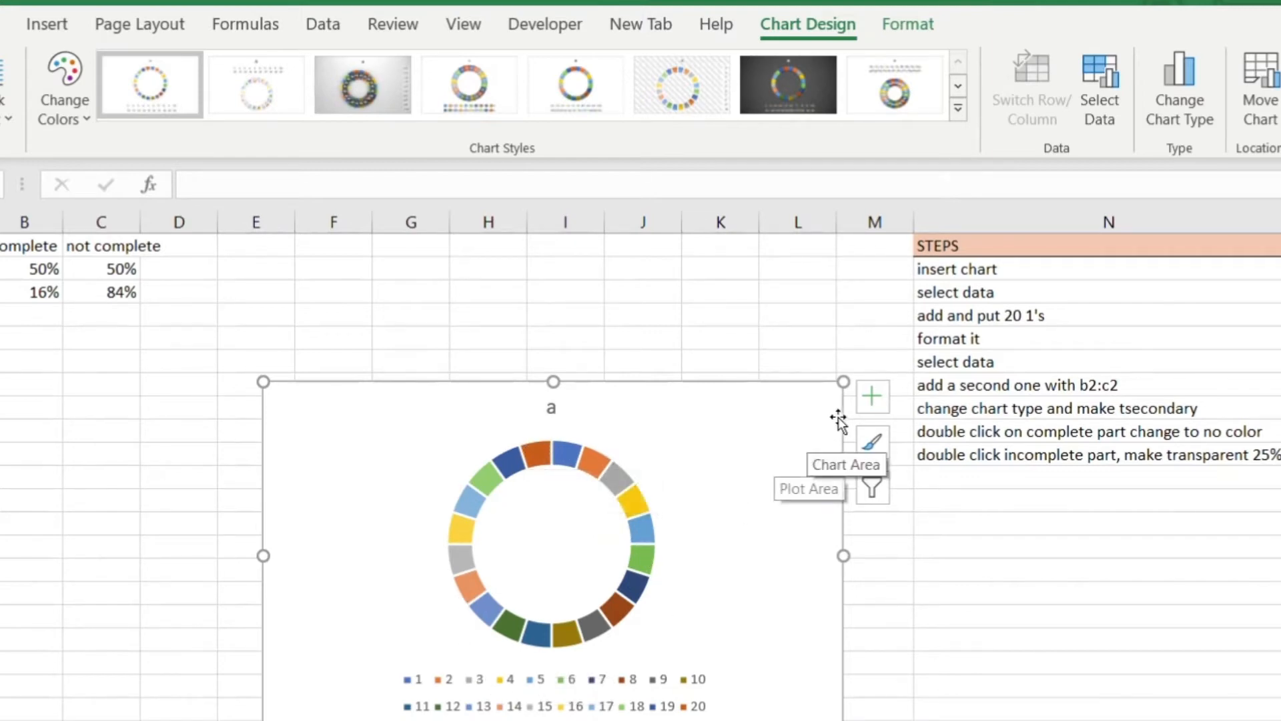
Remove the chart title and the legend from the doughnut chart
{"action": "left_click", "coordinate": [871, 388]}
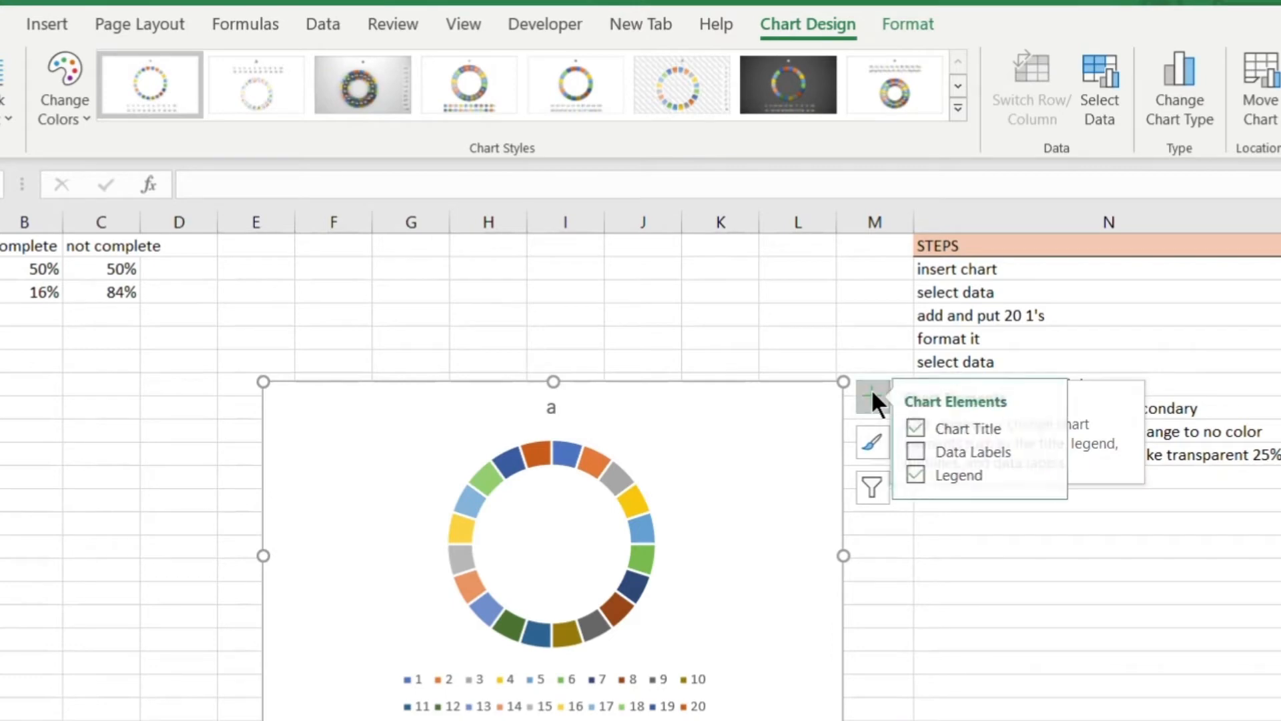
{"action": "left_click", "coordinate": [925, 428]}
{"action": "left_click", "coordinate": [924, 474]}
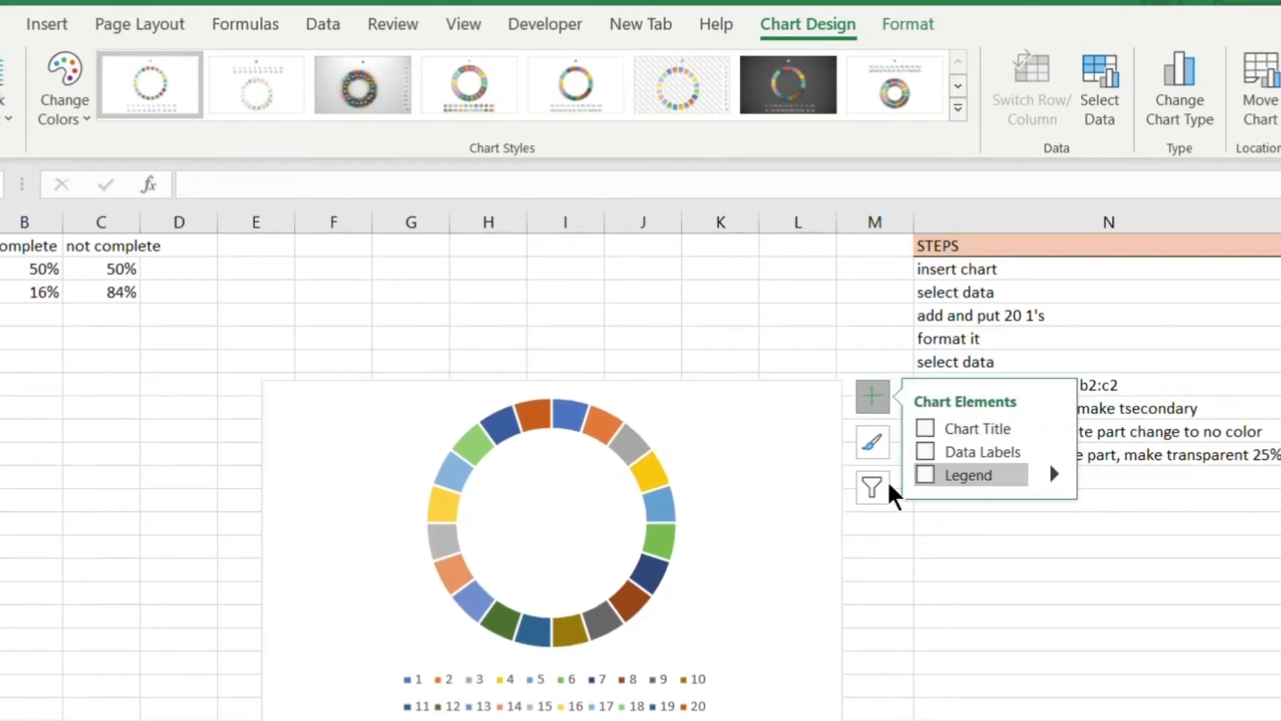
Give all segments of the doughnut series a solid blue fill
{"action": "double_click", "coordinate": [531, 426]}
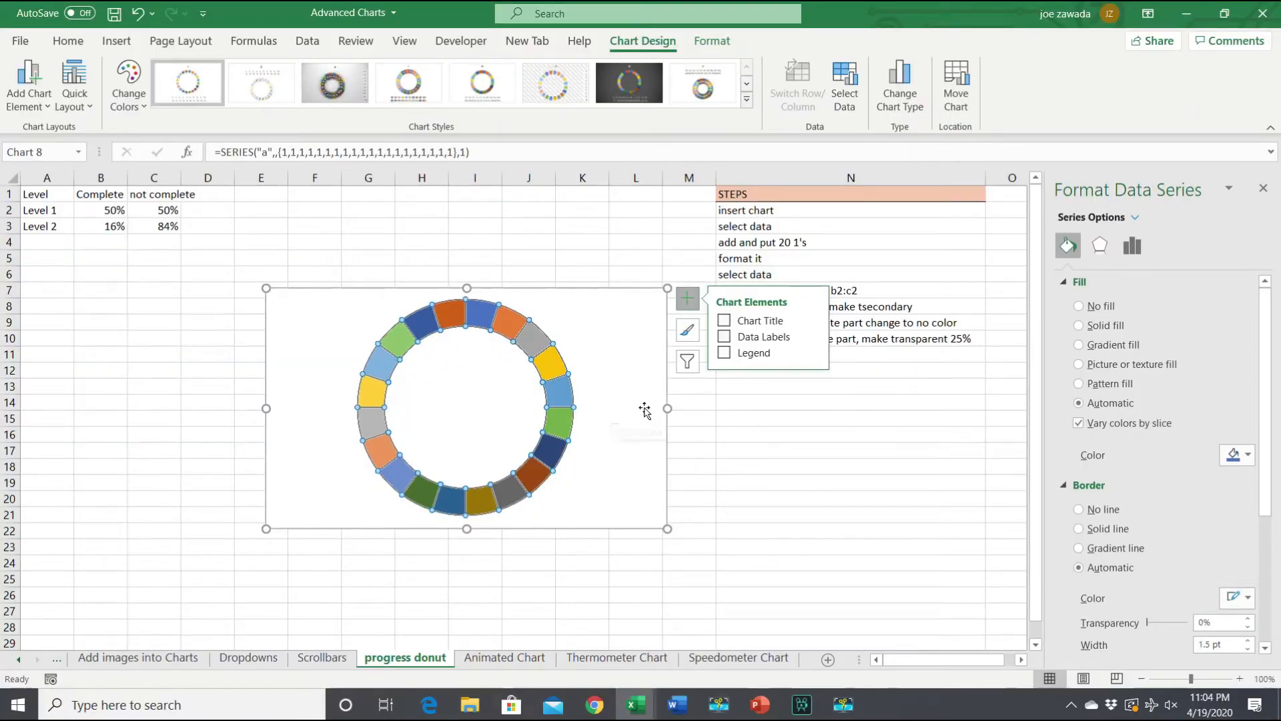
{"action": "left_click", "coordinate": [1079, 326]}
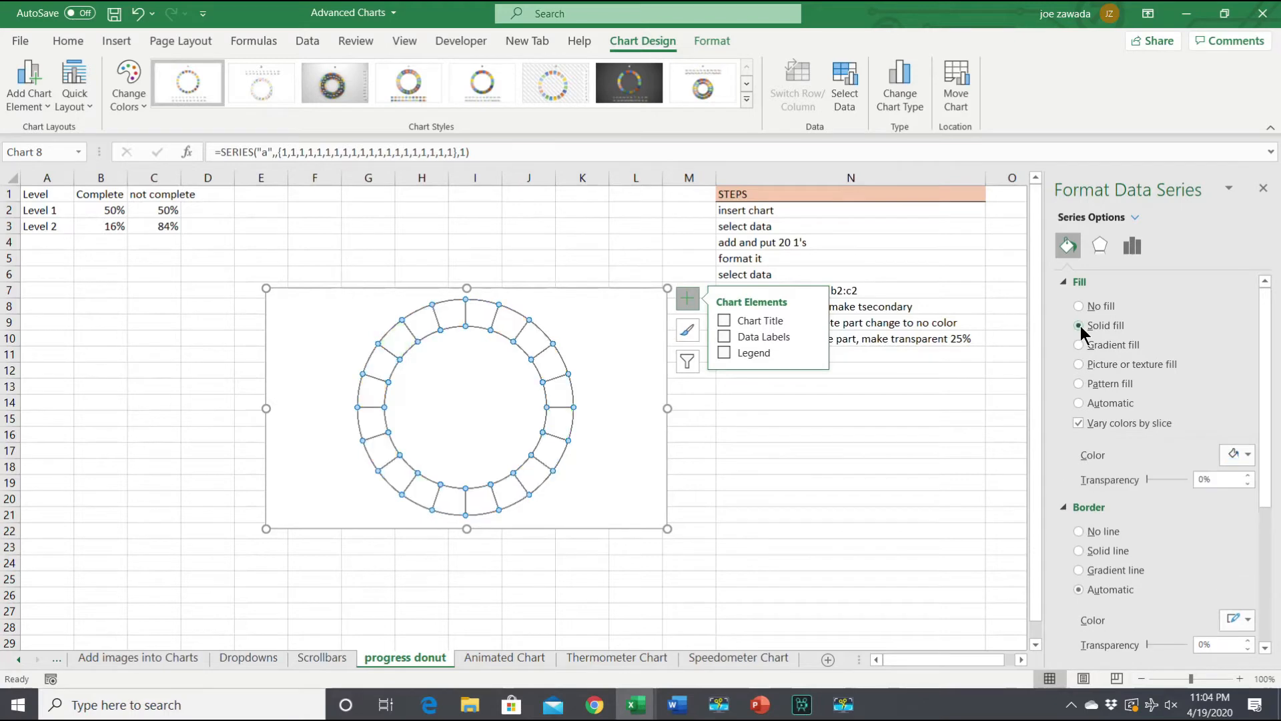
{"action": "left_click", "coordinate": [1244, 454]}
{"action": "left_click", "coordinate": [1205, 499]}
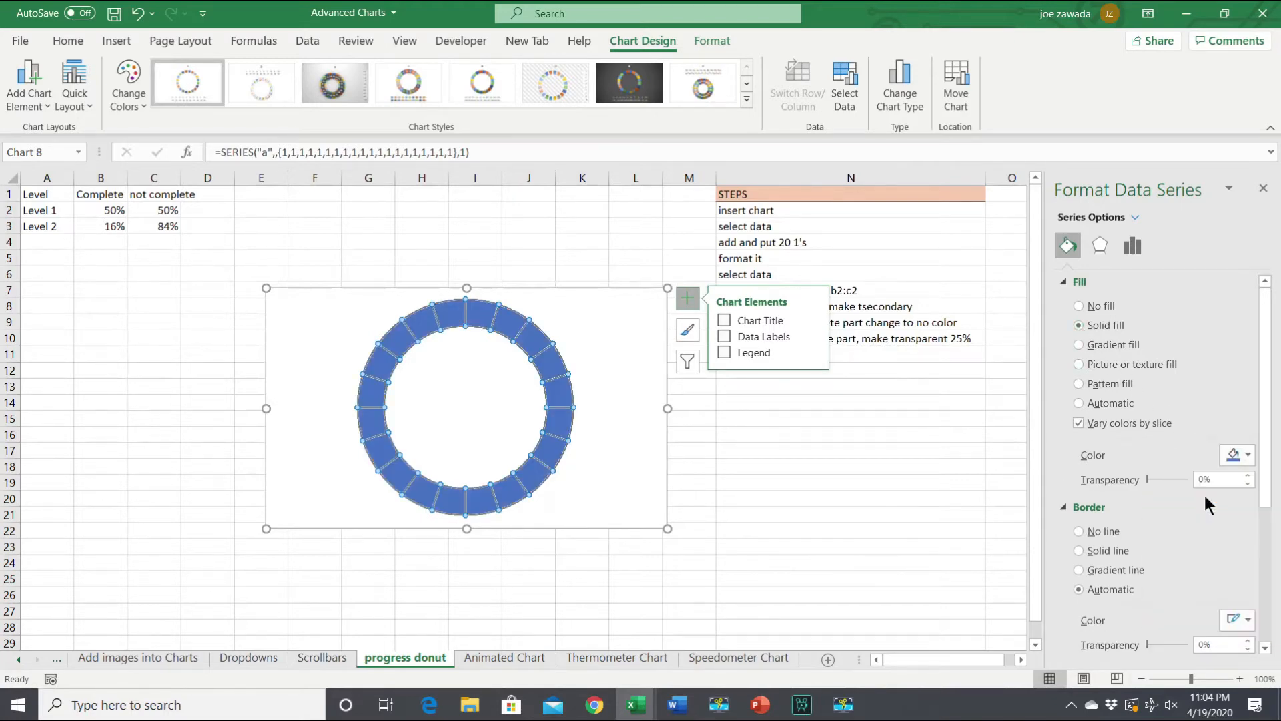
Set the doughnut hole size of the series to 65%
{"action": "left_click", "coordinate": [1132, 246]}
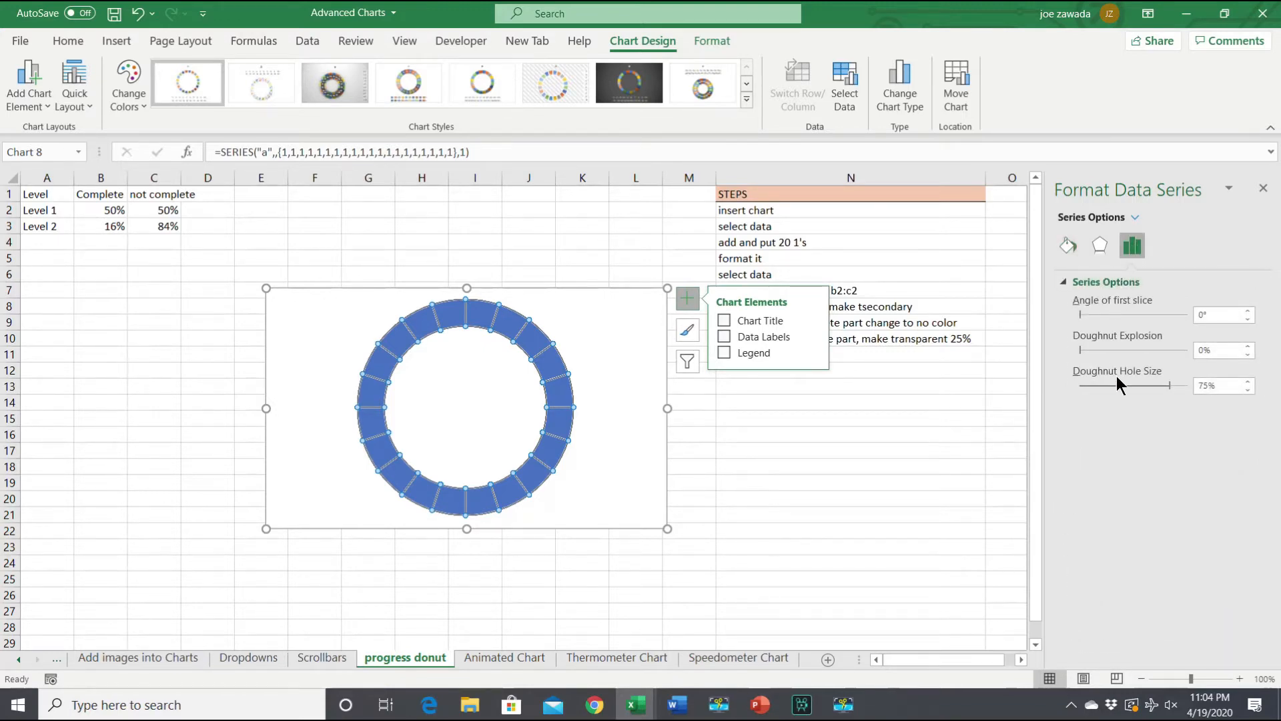
{"action": "left_click", "coordinate": [1152, 386]}
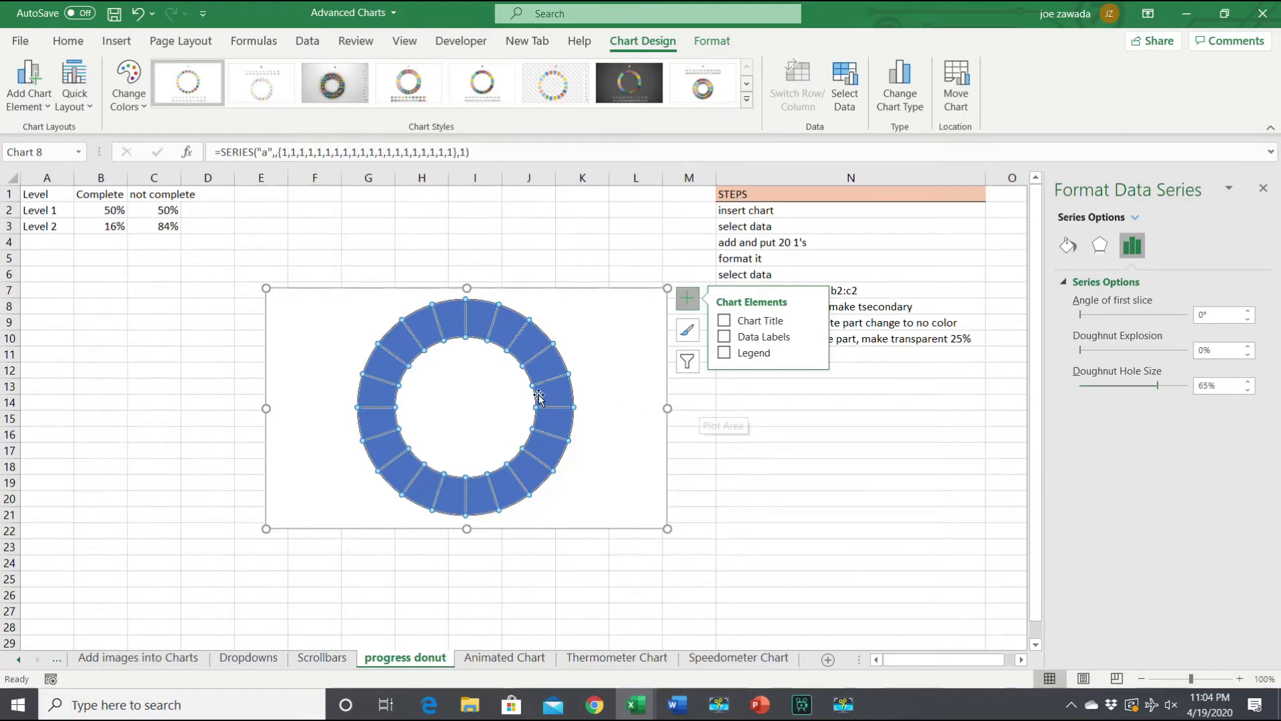
{"action": "left_click", "coordinate": [589, 249]}
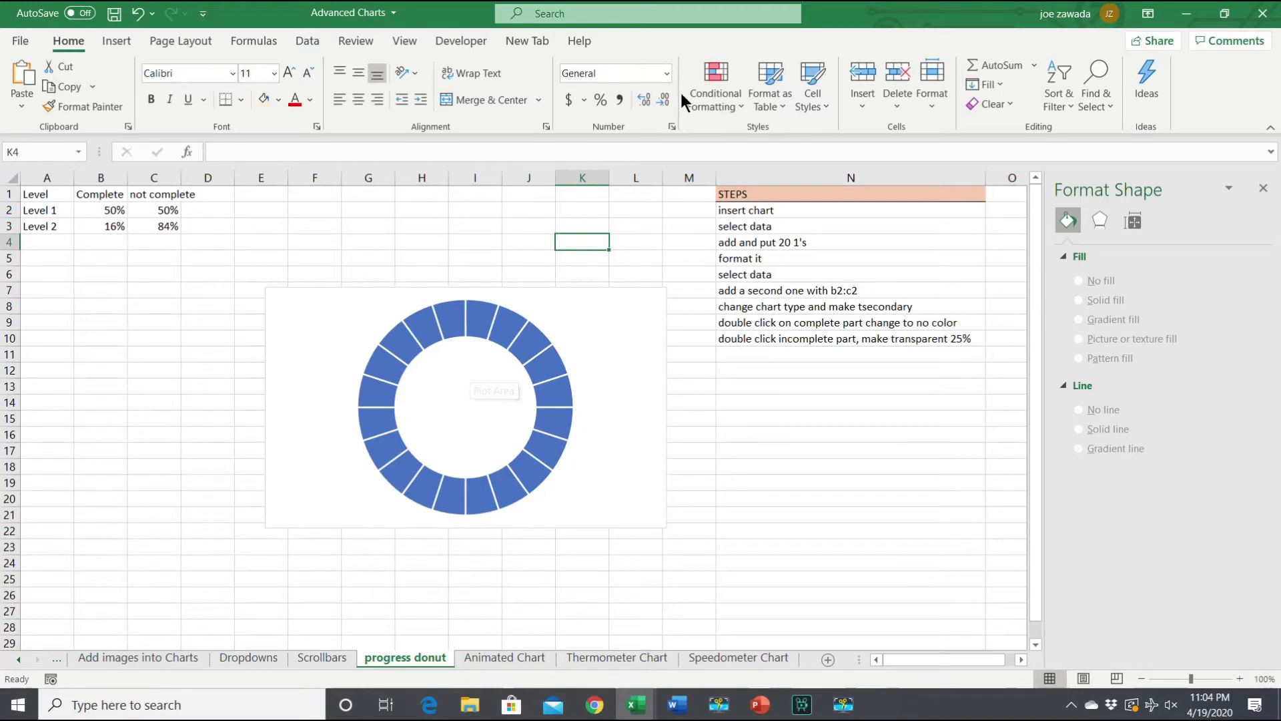
Add a second data series to the chart, named from cell A2 and using B2:C2 as its values
{"action": "left_click", "coordinate": [461, 374]}
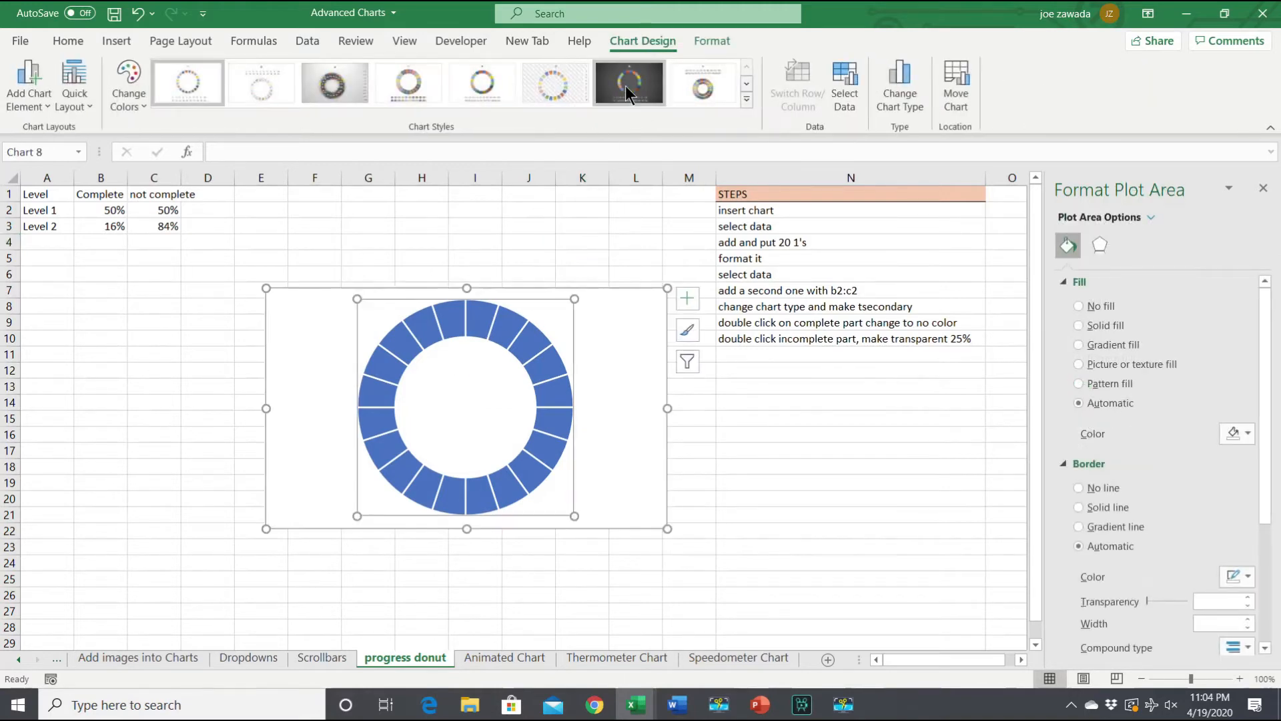
{"action": "left_click", "coordinate": [847, 94]}
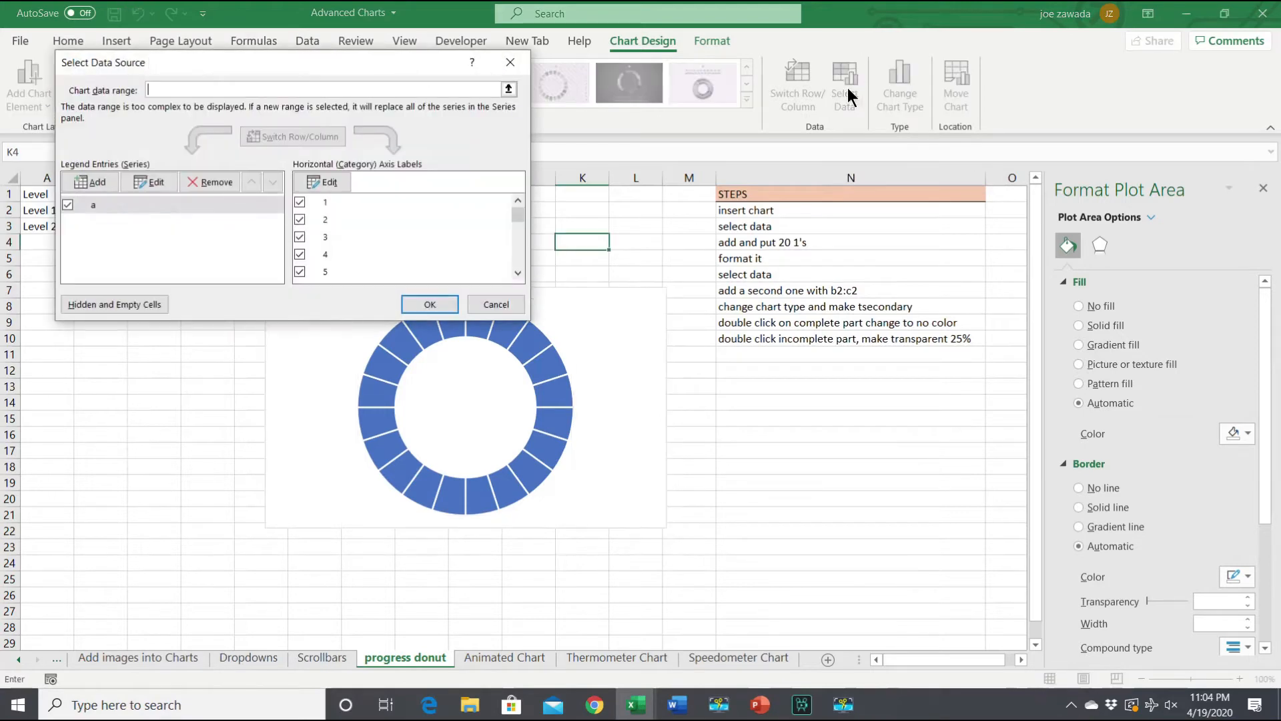
{"action": "left_click_drag", "start_coordinate": [367, 61], "coordinate": [602, 278]}
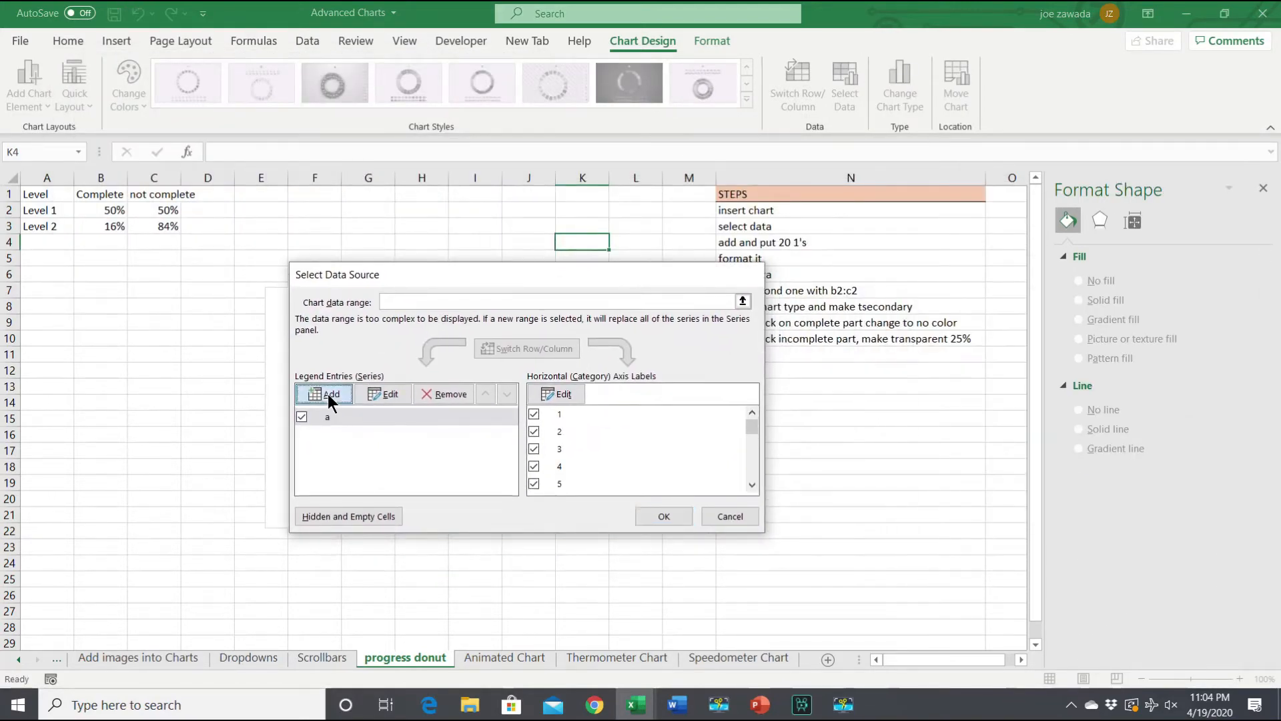
{"action": "left_click", "coordinate": [326, 394]}
{"action": "left_click_drag", "start_coordinate": [263, 127], "coordinate": [418, 146]}
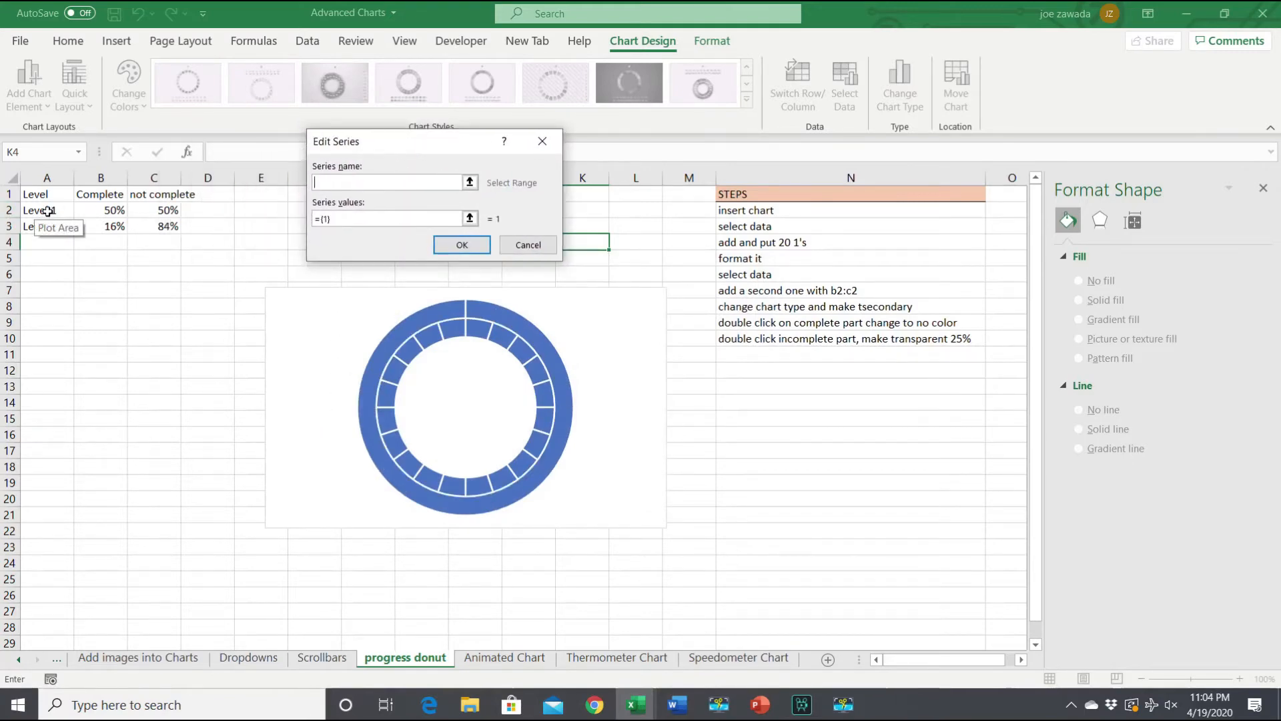
{"action": "left_click", "coordinate": [47, 211]}
{"action": "left_click", "coordinate": [369, 220]}
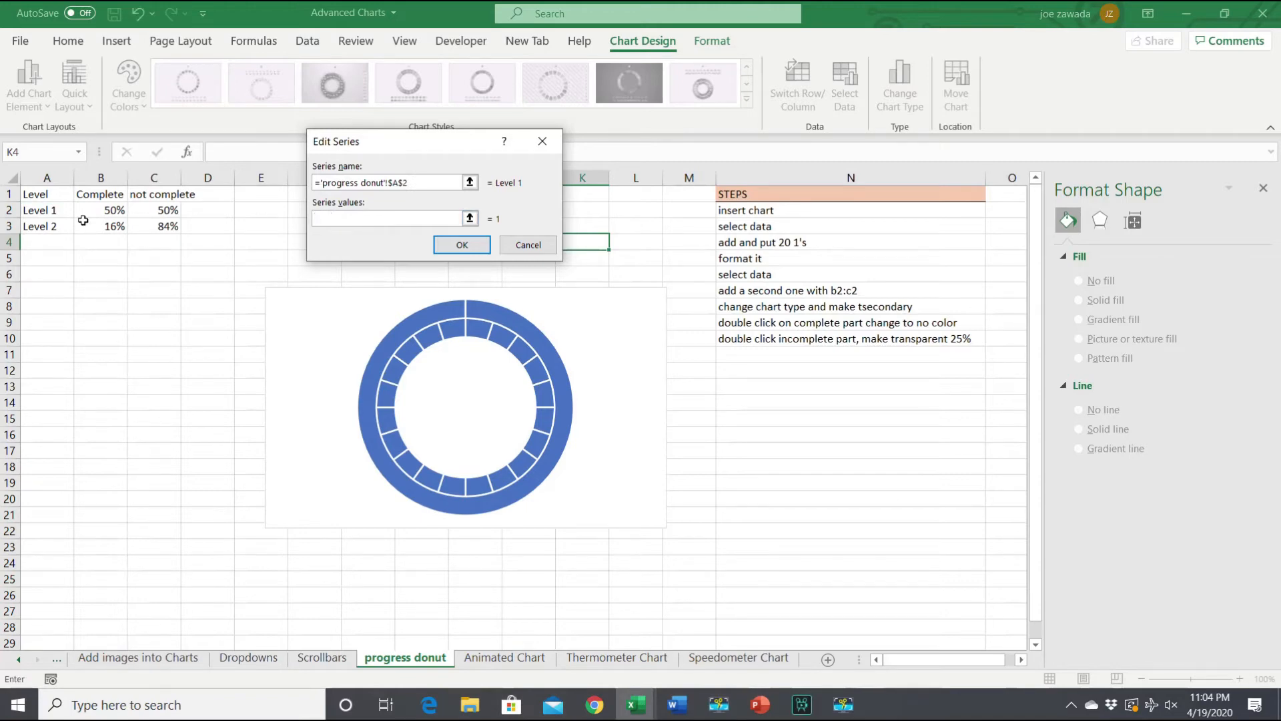
{"action": "left_click_drag", "start_coordinate": [100, 210], "coordinate": [159, 211]}
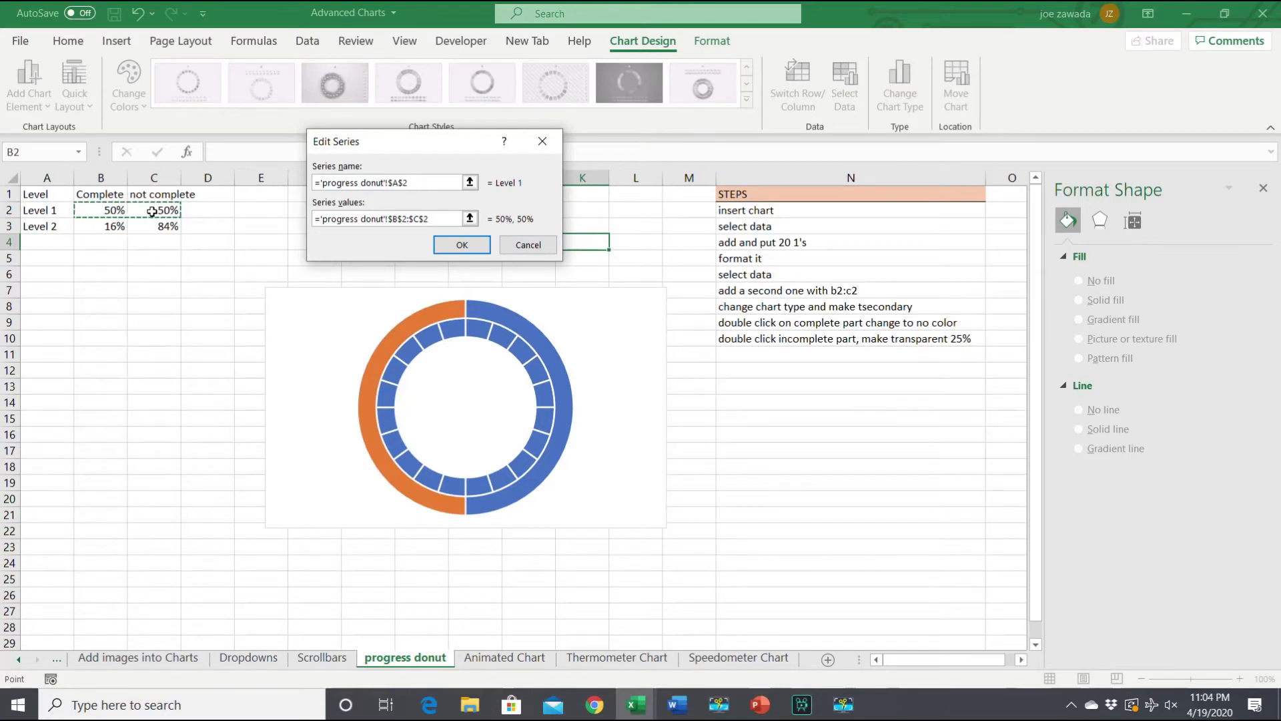
{"action": "left_click", "coordinate": [465, 244]}
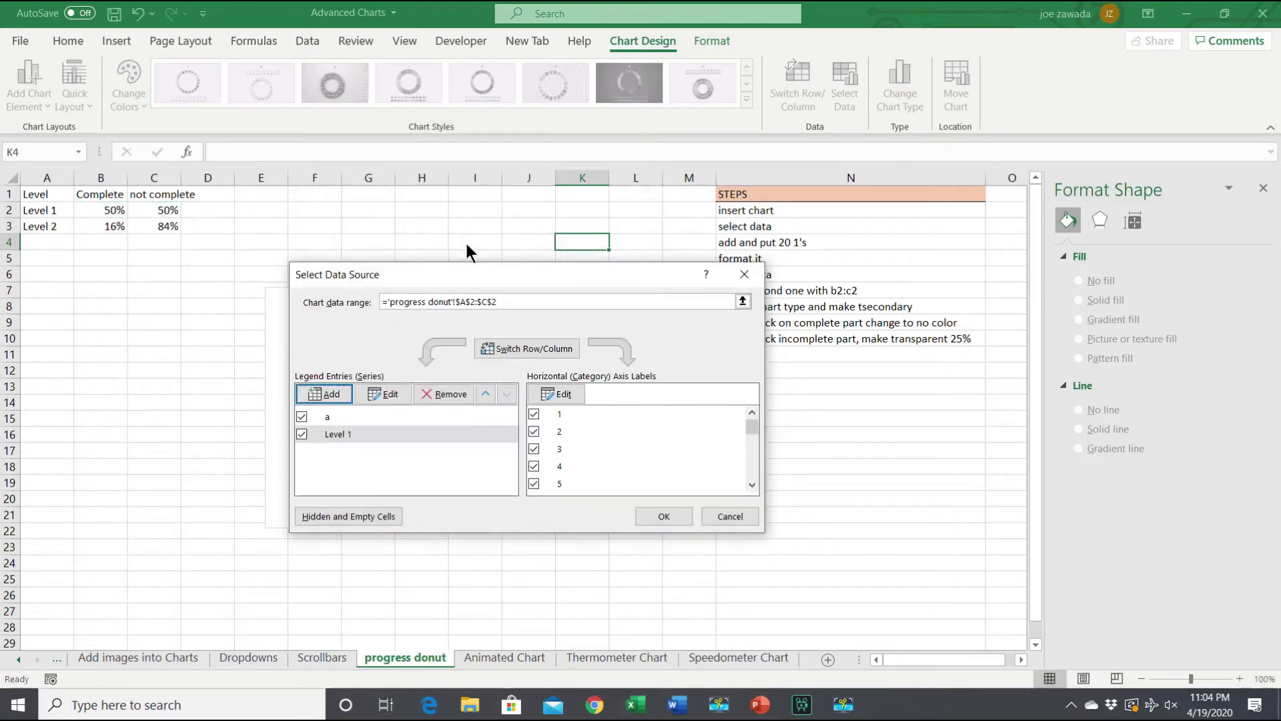
{"action": "left_click", "coordinate": [664, 516]}
Change the chart to a custom combo with both series, a and Level 1, set to the Doughnut type
{"action": "left_click", "coordinate": [365, 403]}
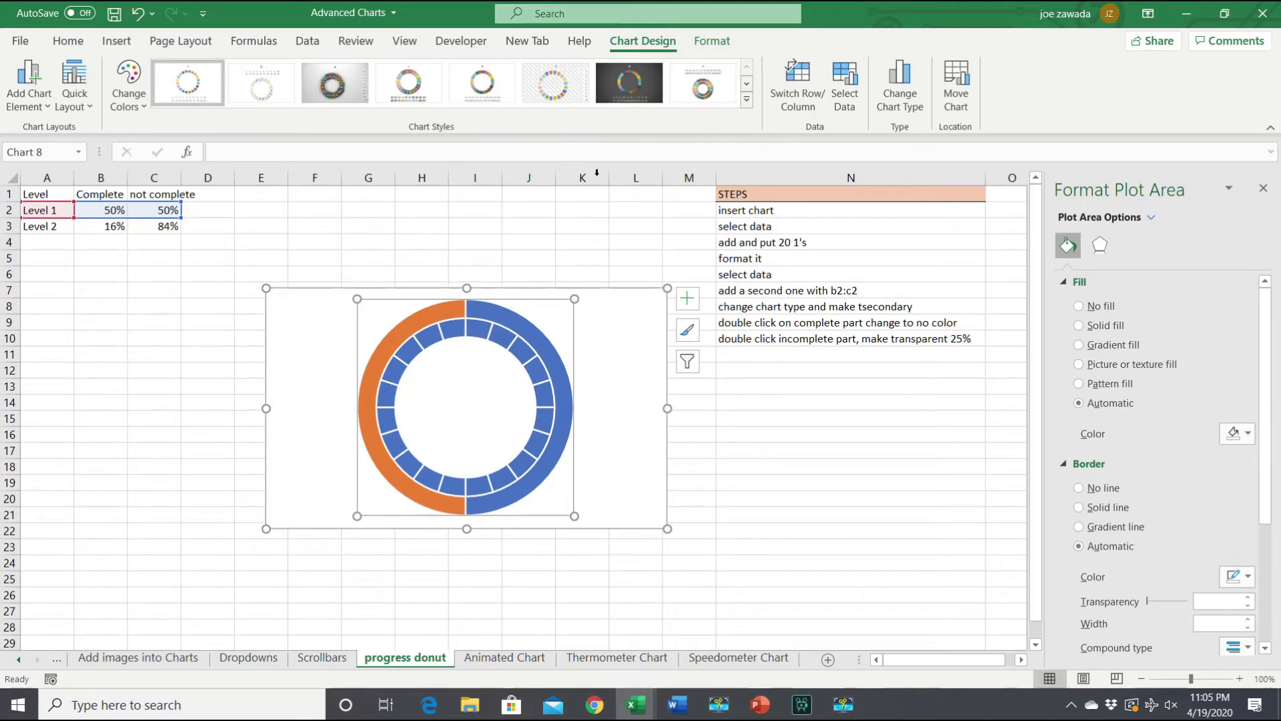
{"action": "left_click", "coordinate": [906, 97]}
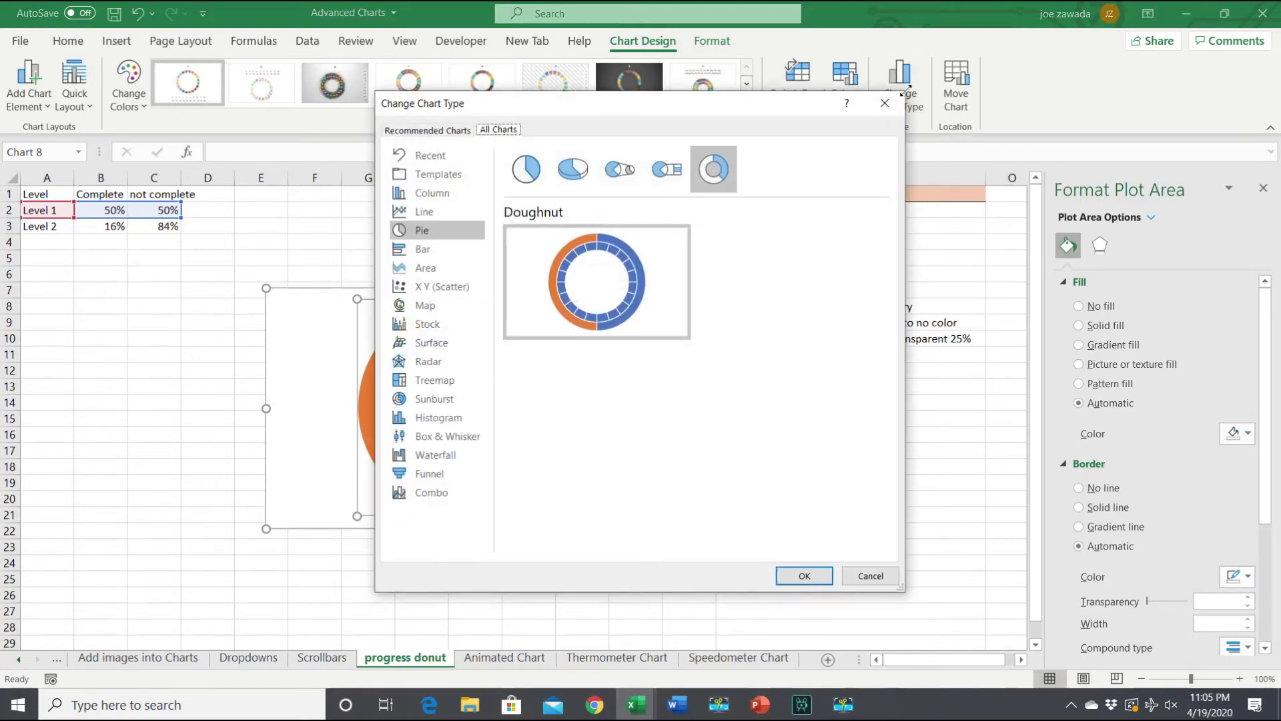
{"action": "left_click_drag", "start_coordinate": [655, 107], "coordinate": [834, 113]}
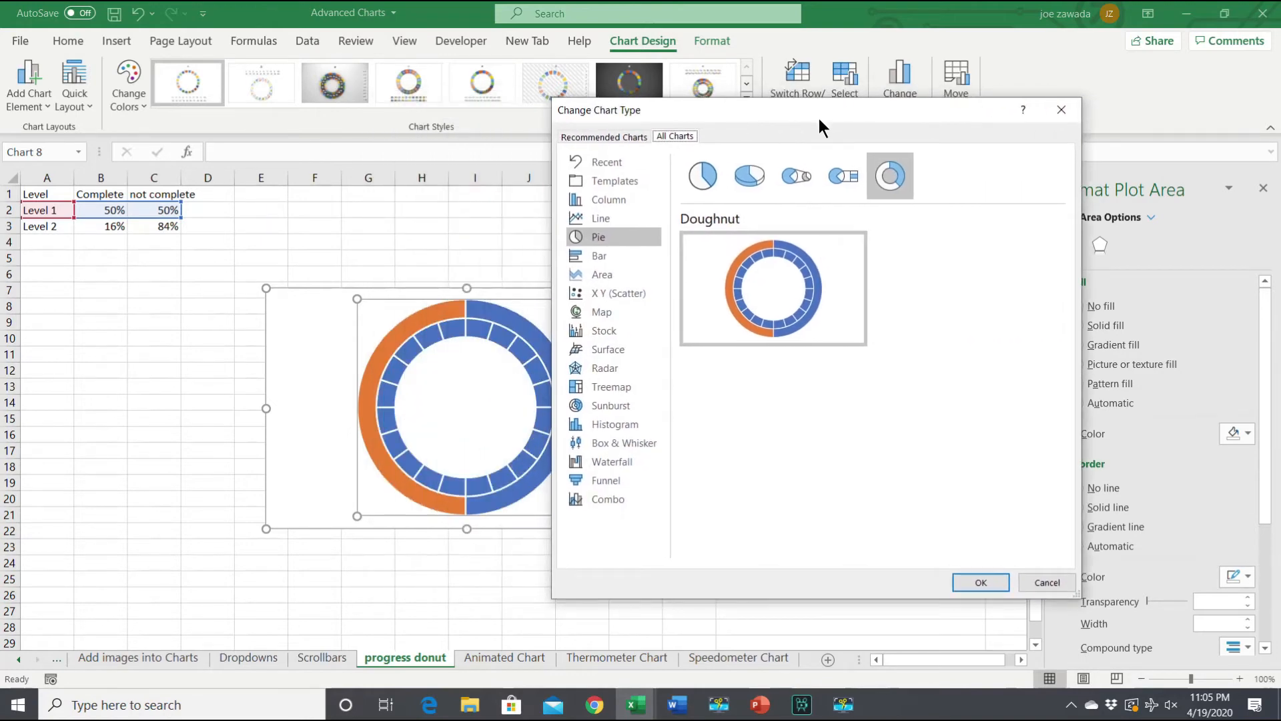
{"action": "left_click", "coordinate": [607, 500]}
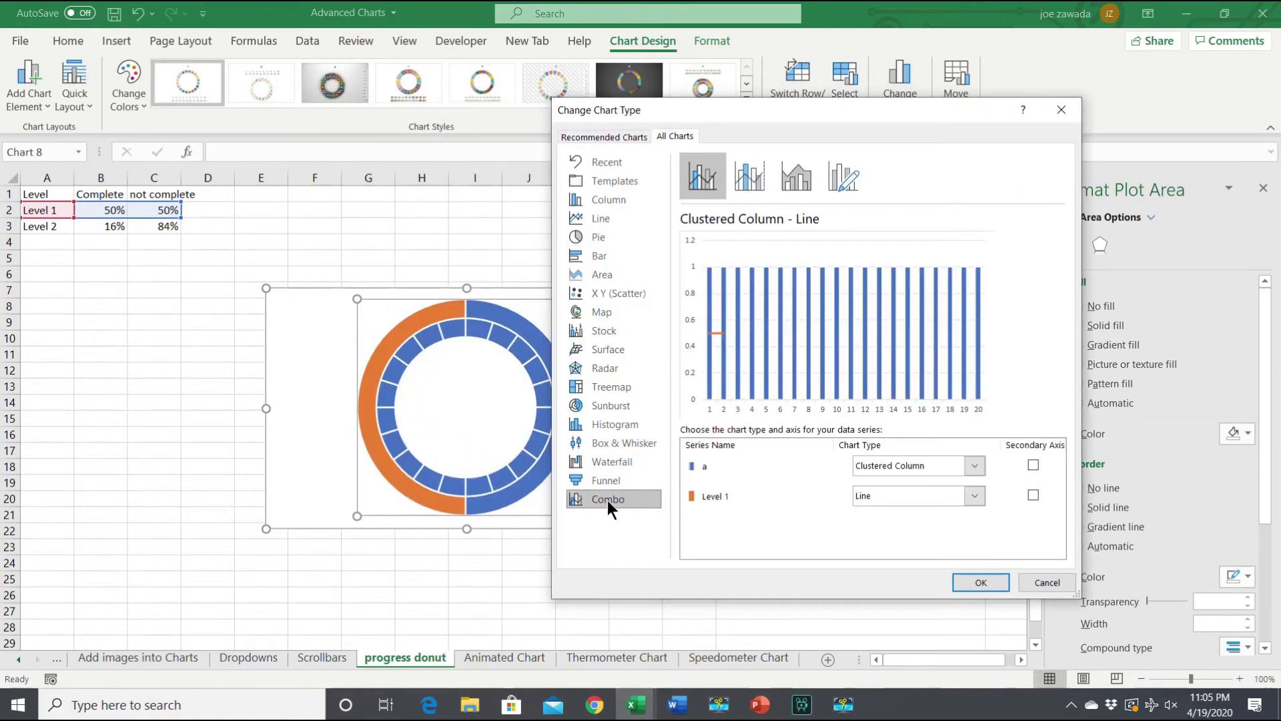
{"action": "left_click", "coordinate": [974, 464]}
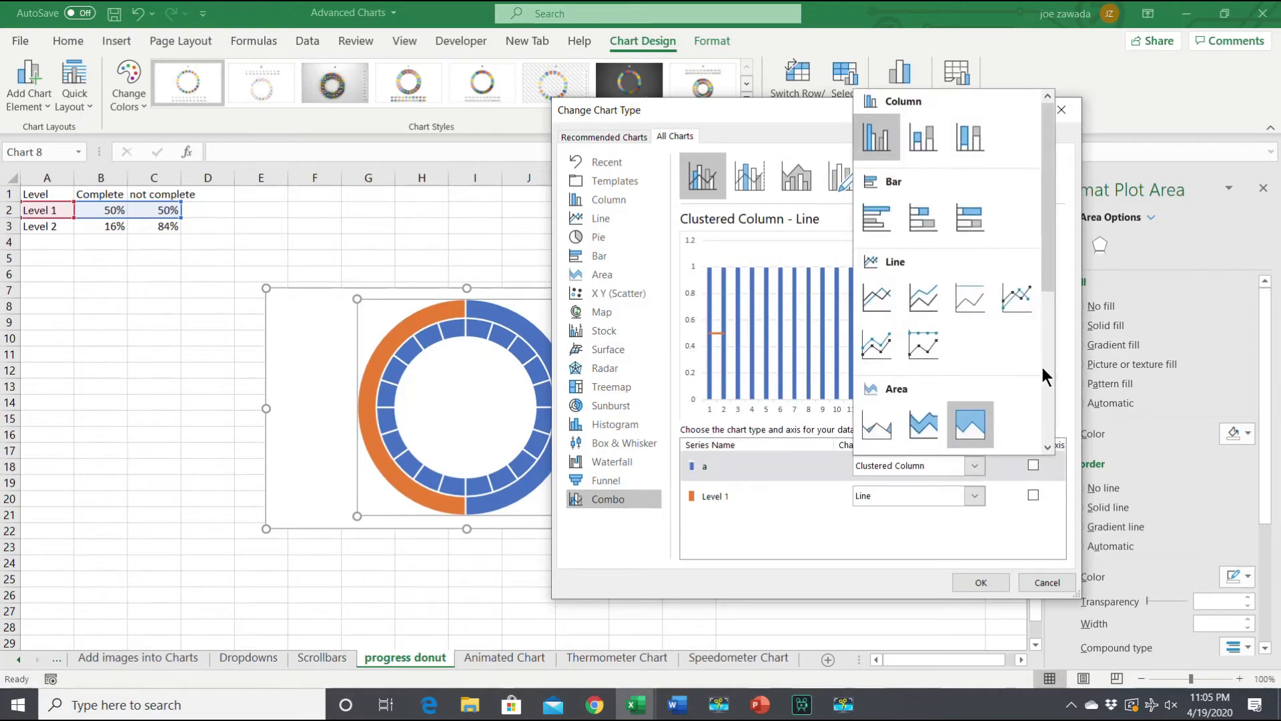
{"action": "scroll", "coordinate": [1047, 380], "scroll_direction": "down", "scroll_amount": 3}
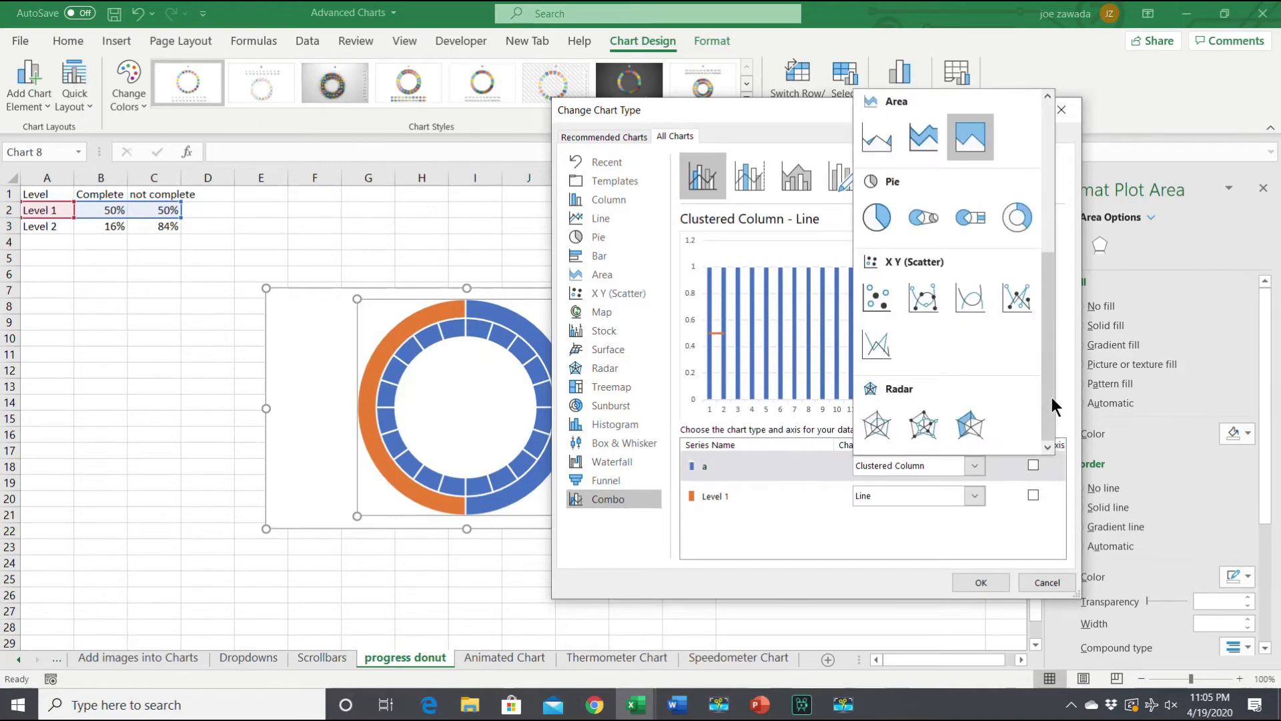
{"action": "left_click", "coordinate": [1016, 223]}
{"action": "left_click", "coordinate": [974, 495]}
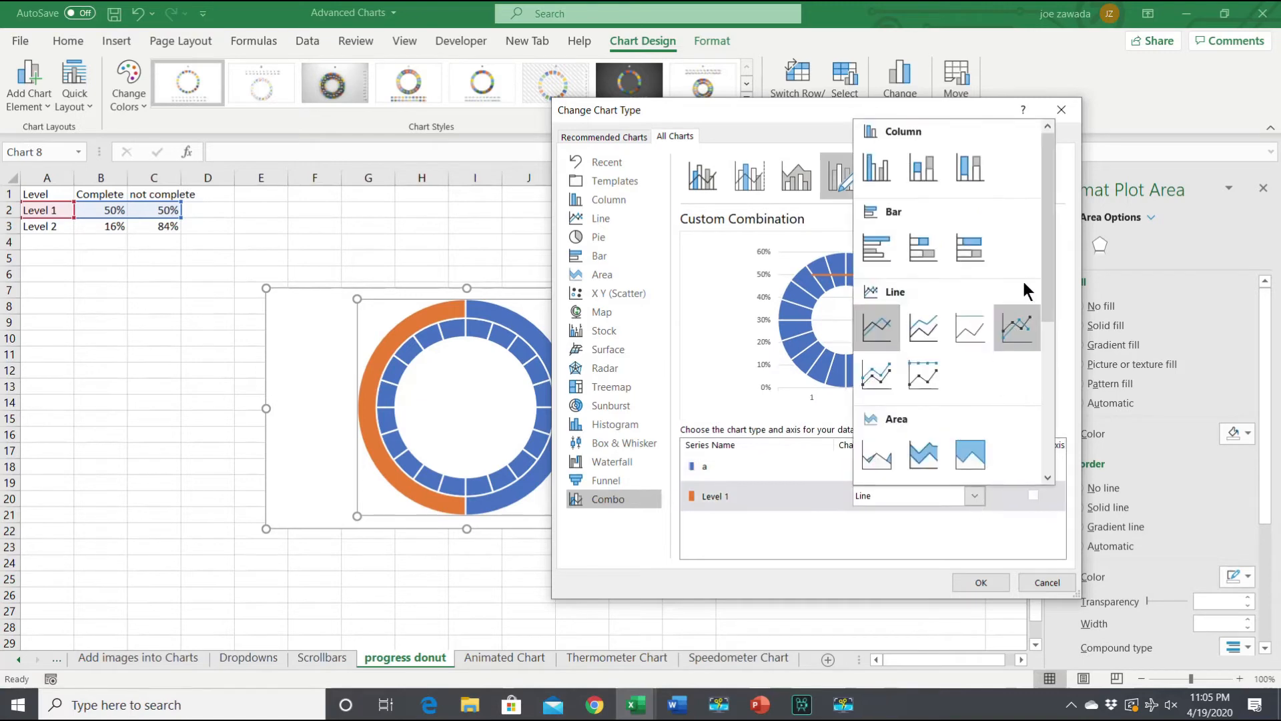
{"action": "scroll", "coordinate": [1051, 389], "scroll_direction": "down", "scroll_amount": 3}
{"action": "left_click", "coordinate": [1017, 248]}
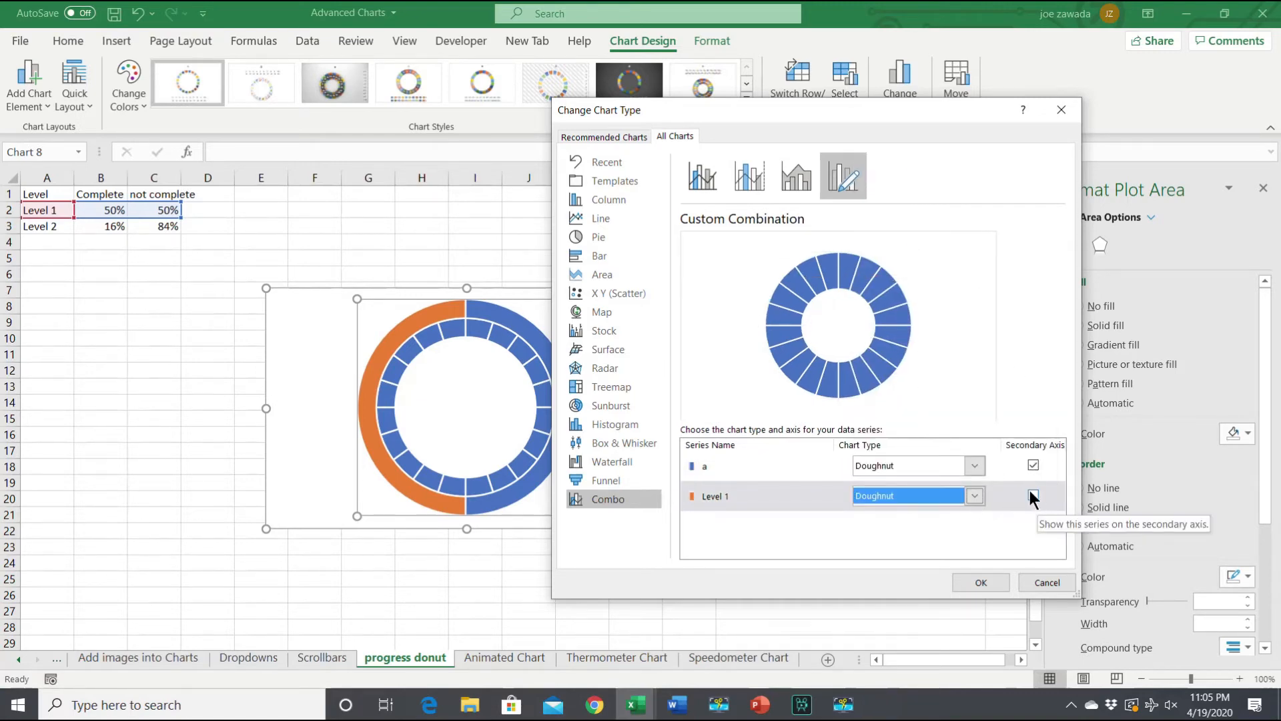
Take series a off the secondary axis, plot Level 1 on it instead, and apply the chart type change
{"action": "left_click", "coordinate": [1032, 464]}
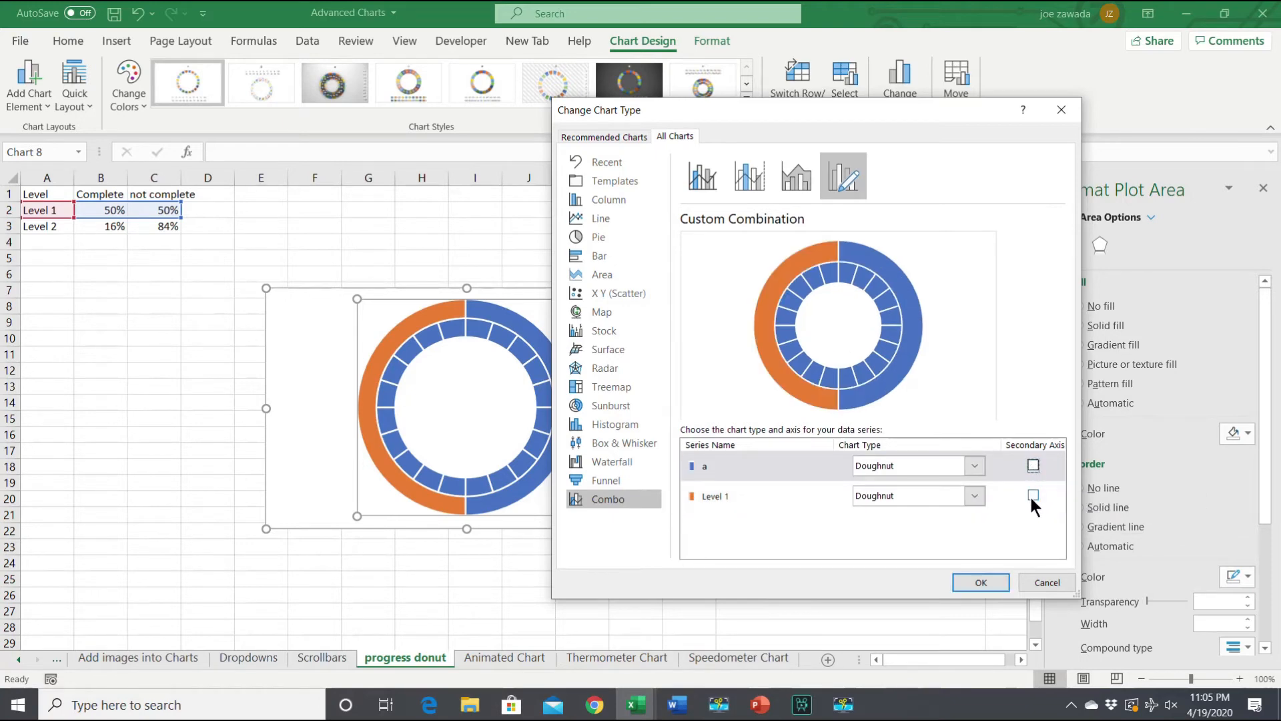
{"action": "left_click", "coordinate": [1033, 494]}
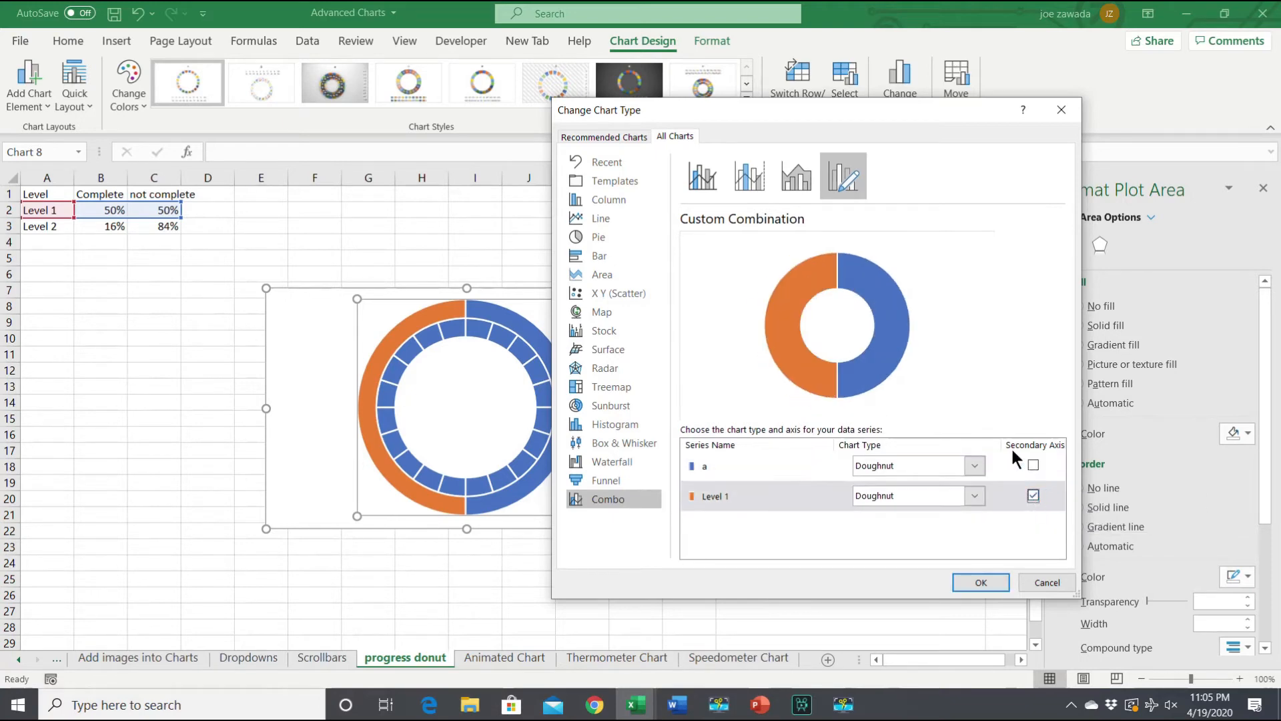
{"action": "left_click", "coordinate": [981, 582]}
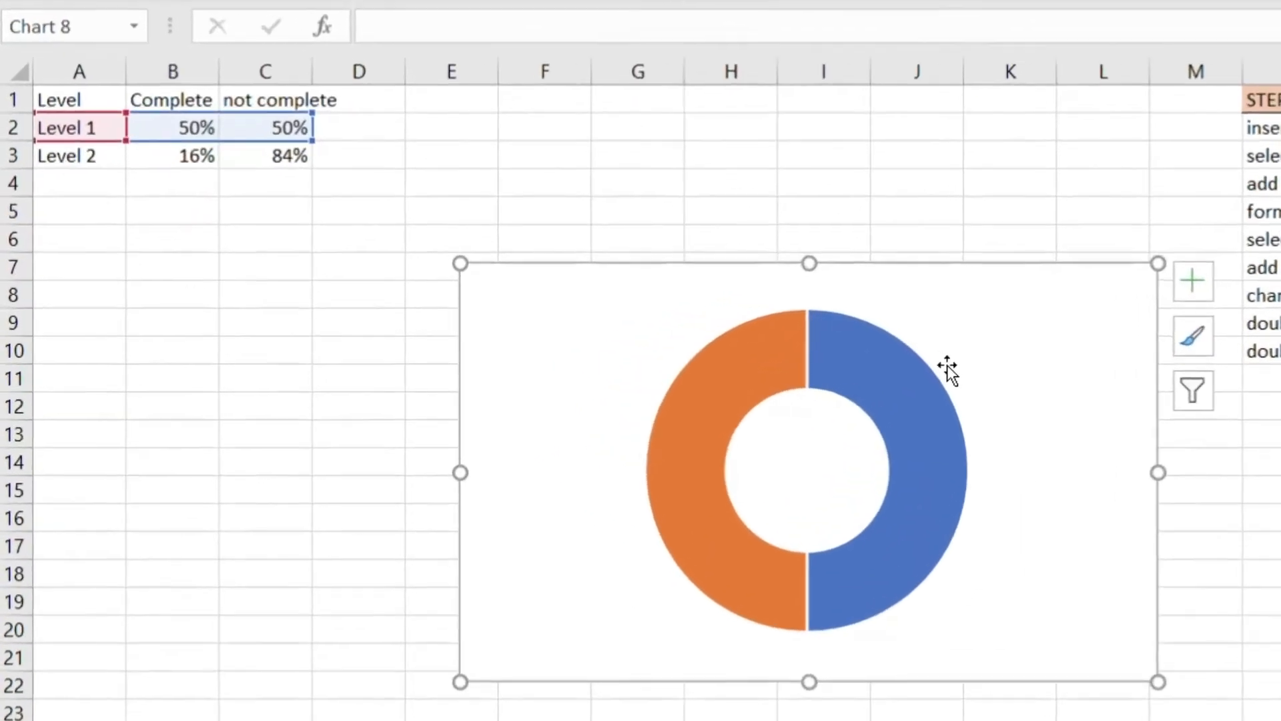
Set the Level 1 complete percentage in cell B2 to 70%
{"action": "left_click", "coordinate": [180, 120]}
{"action": "type", "text": ".7"}
{"action": "key", "text": "Return"}
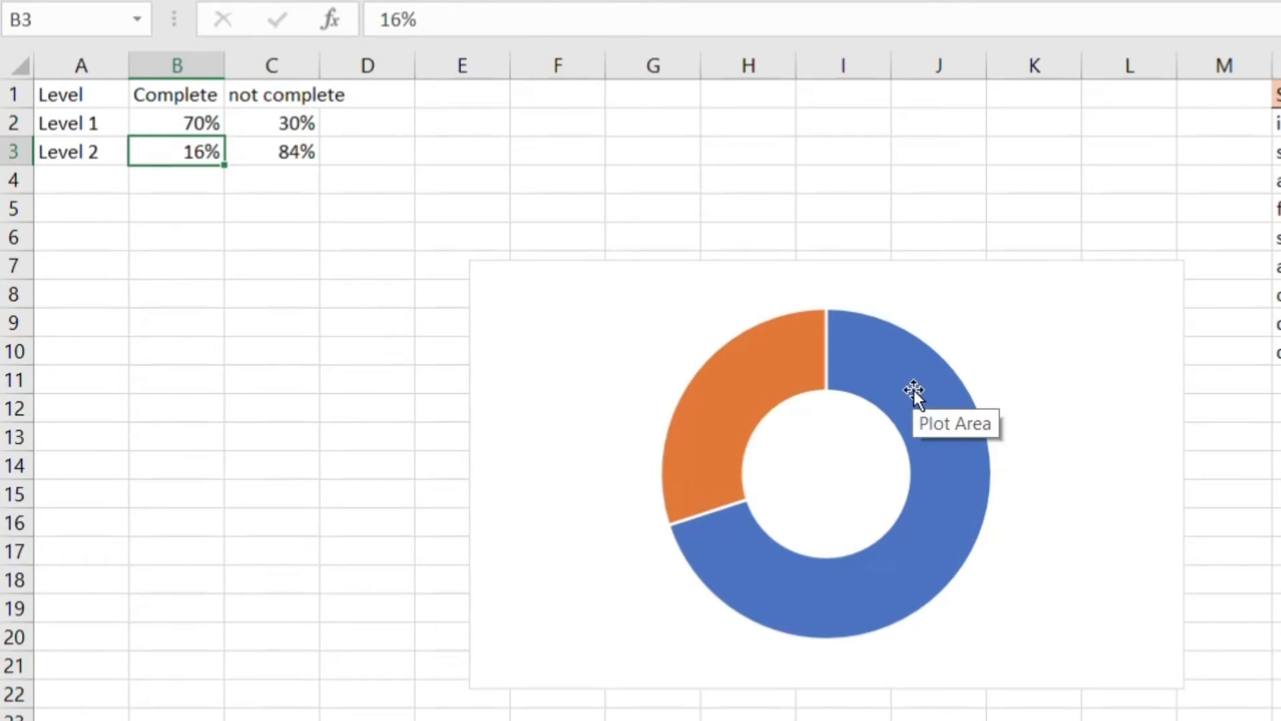
Remove the fill from the complete slice of the Level 1 series
{"action": "left_click", "coordinate": [954, 443]}
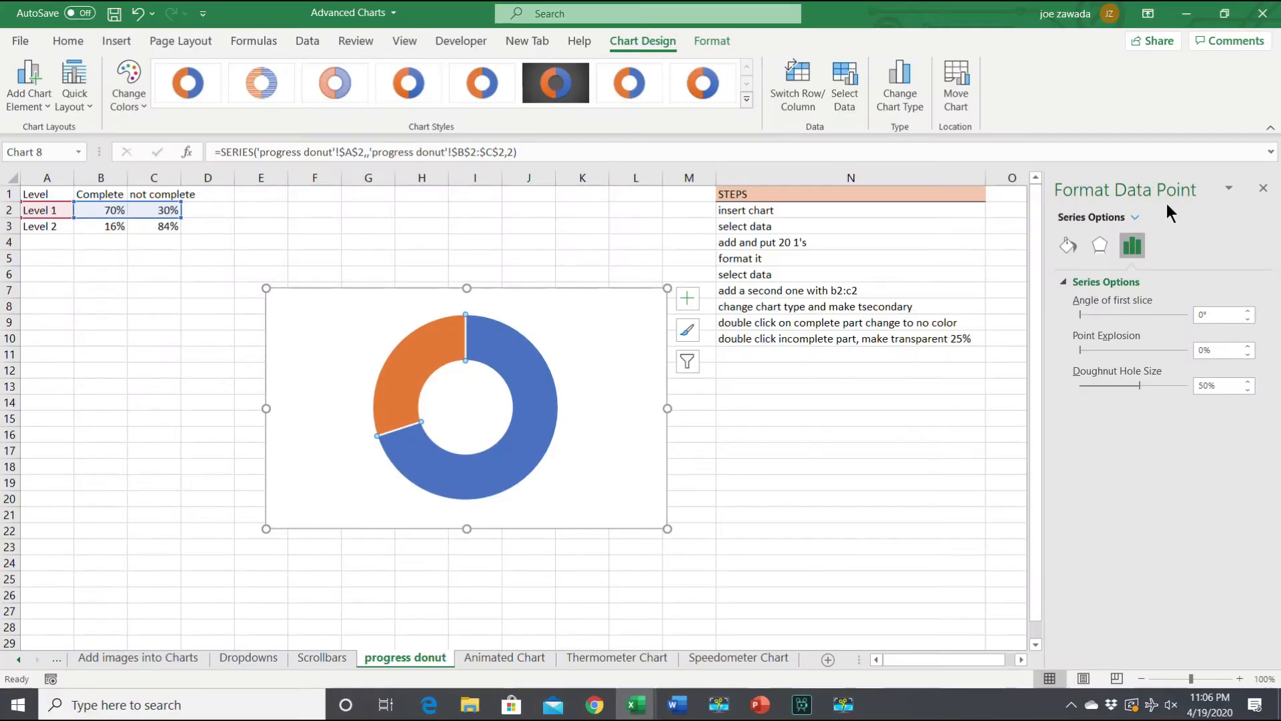
{"action": "right_click", "coordinate": [529, 409]}
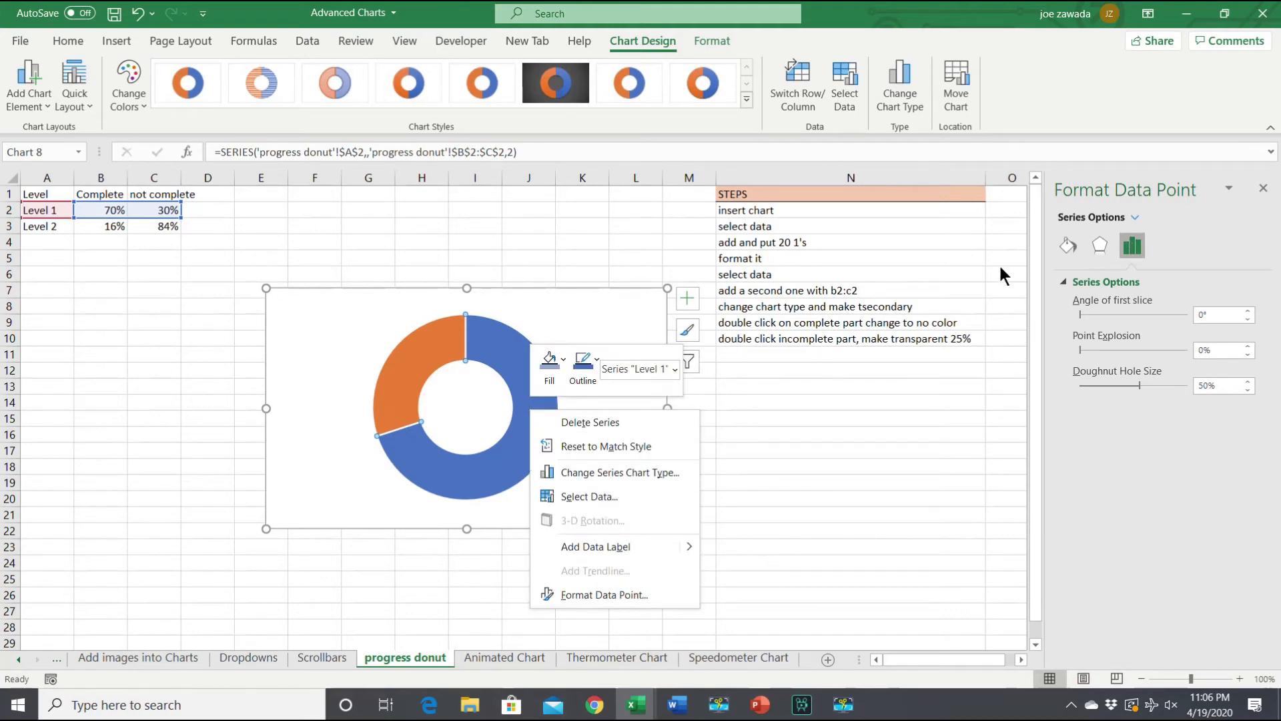
{"action": "left_click", "coordinate": [1173, 246]}
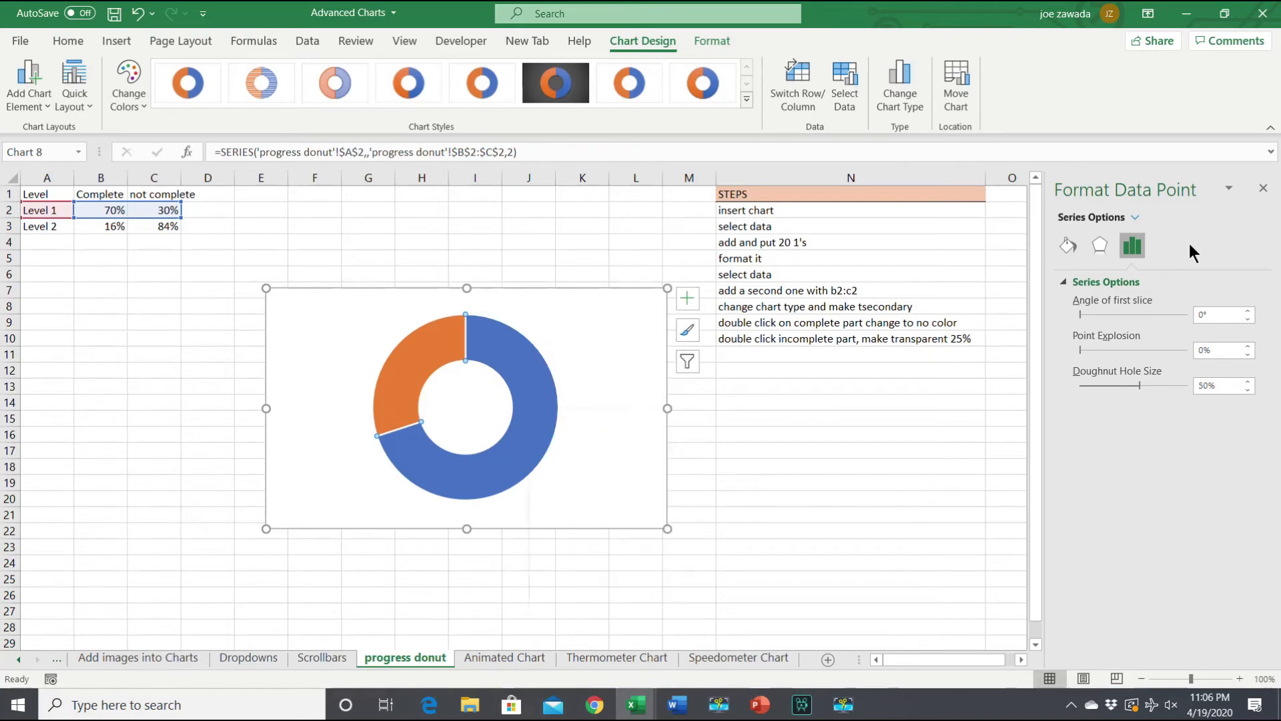
{"action": "left_click", "coordinate": [1068, 246]}
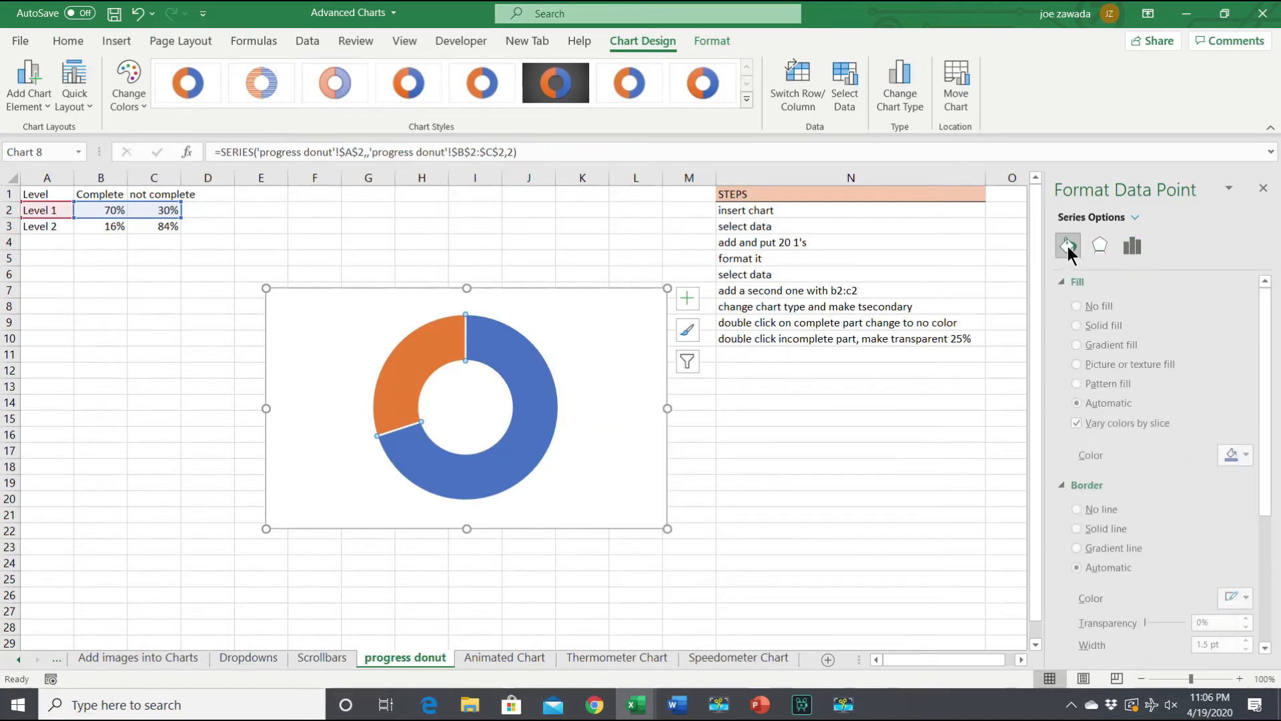
{"action": "left_click", "coordinate": [1078, 306]}
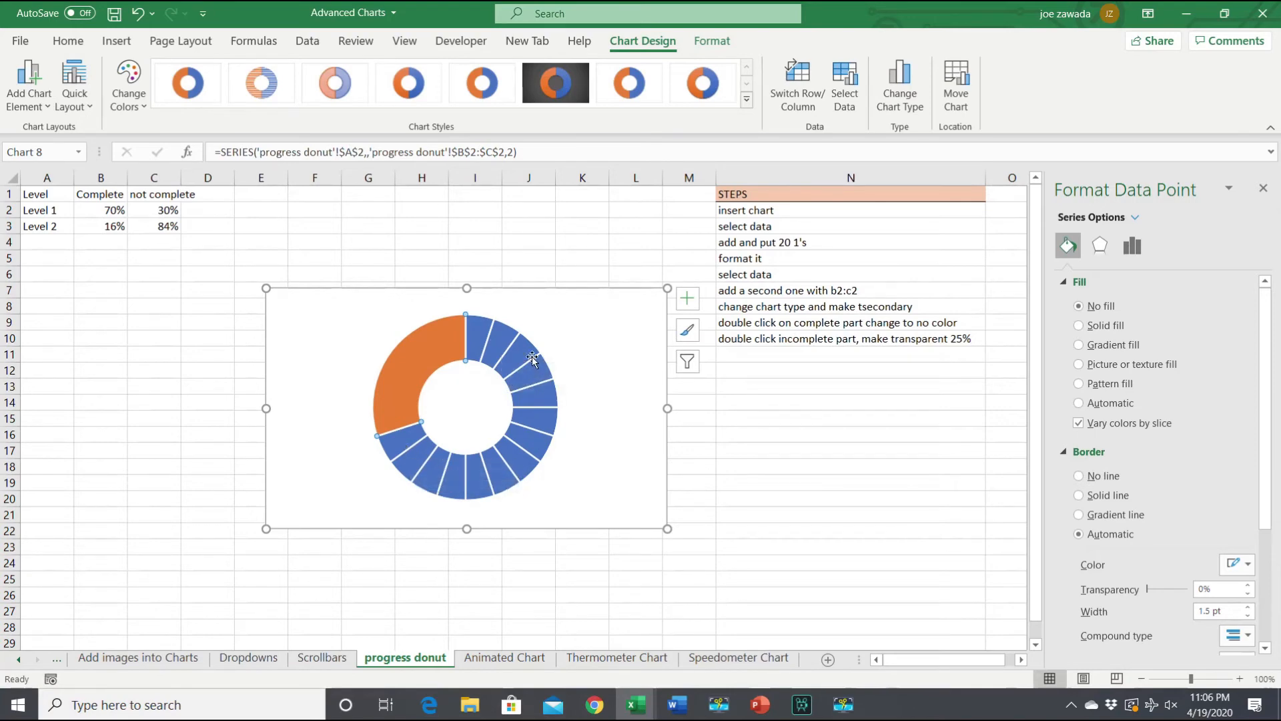
Give the incomplete slice of the Level 1 series a solid white fill with 25% transparency
{"action": "left_click", "coordinate": [420, 367]}
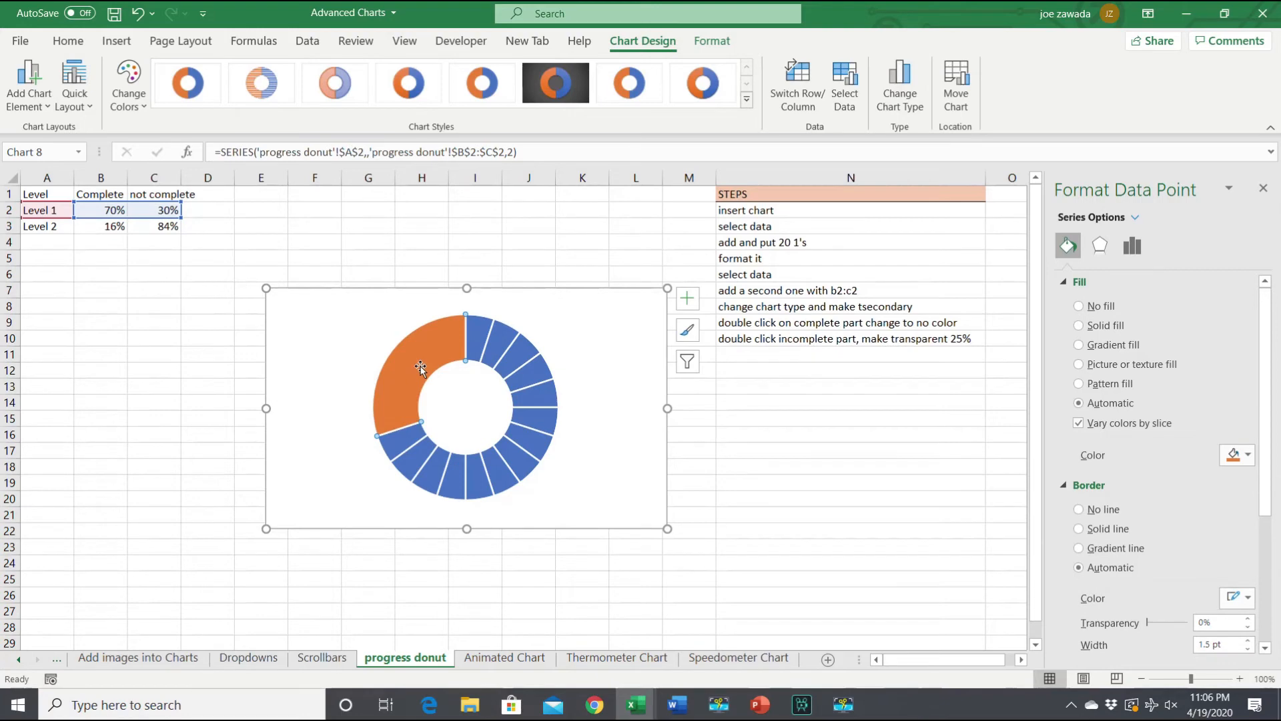
{"action": "left_click", "coordinate": [1081, 326]}
{"action": "left_click", "coordinate": [1245, 455]}
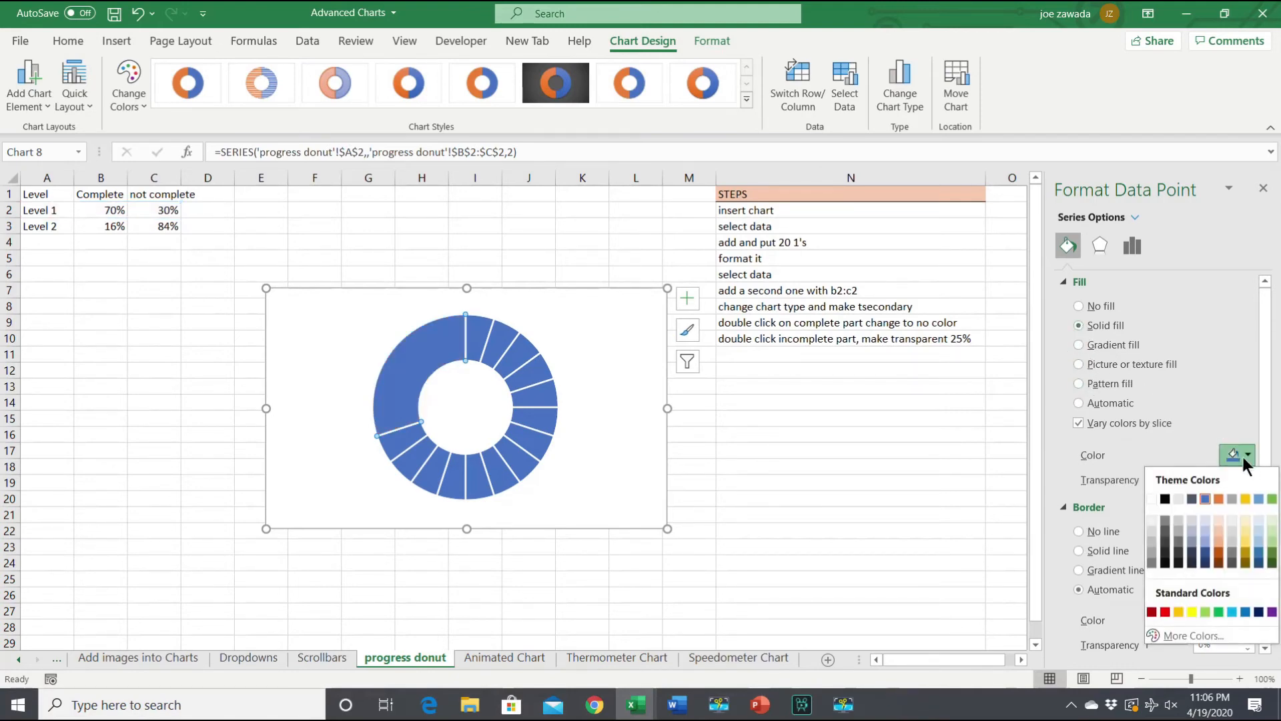
{"action": "left_click", "coordinate": [1155, 498]}
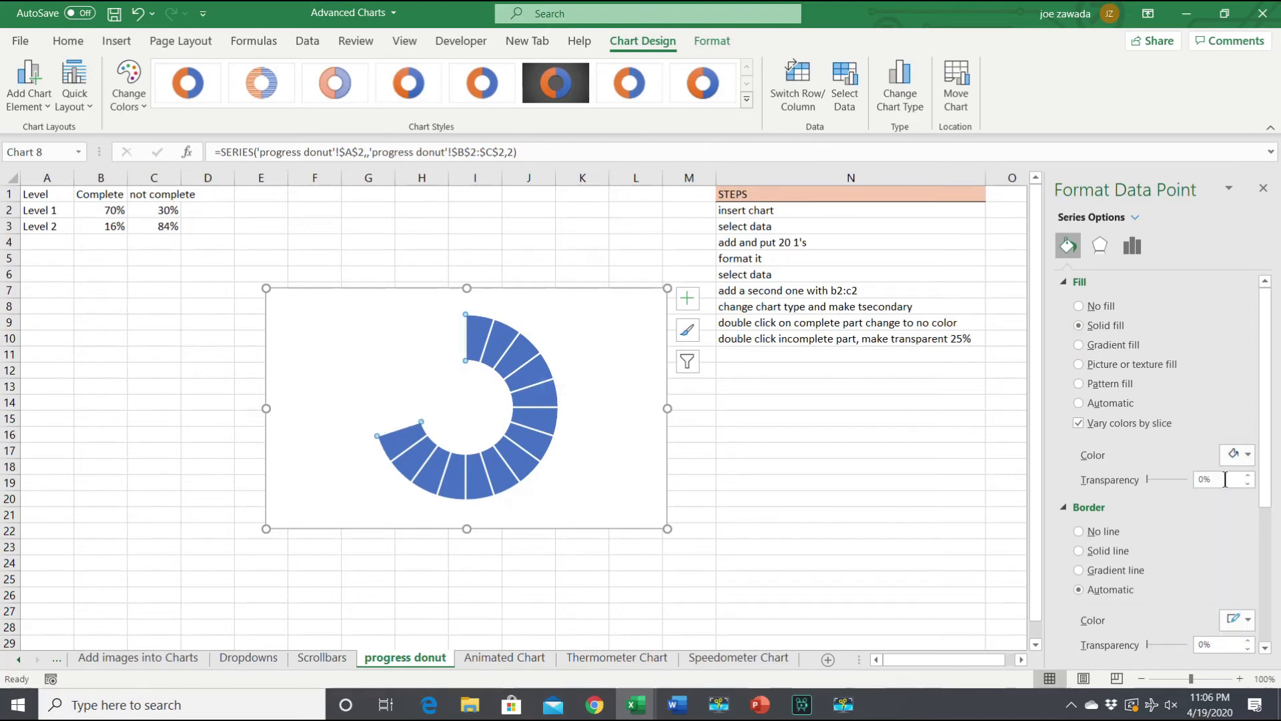
{"action": "left_click", "coordinate": [1154, 475]}
{"action": "type", "text": "25"}
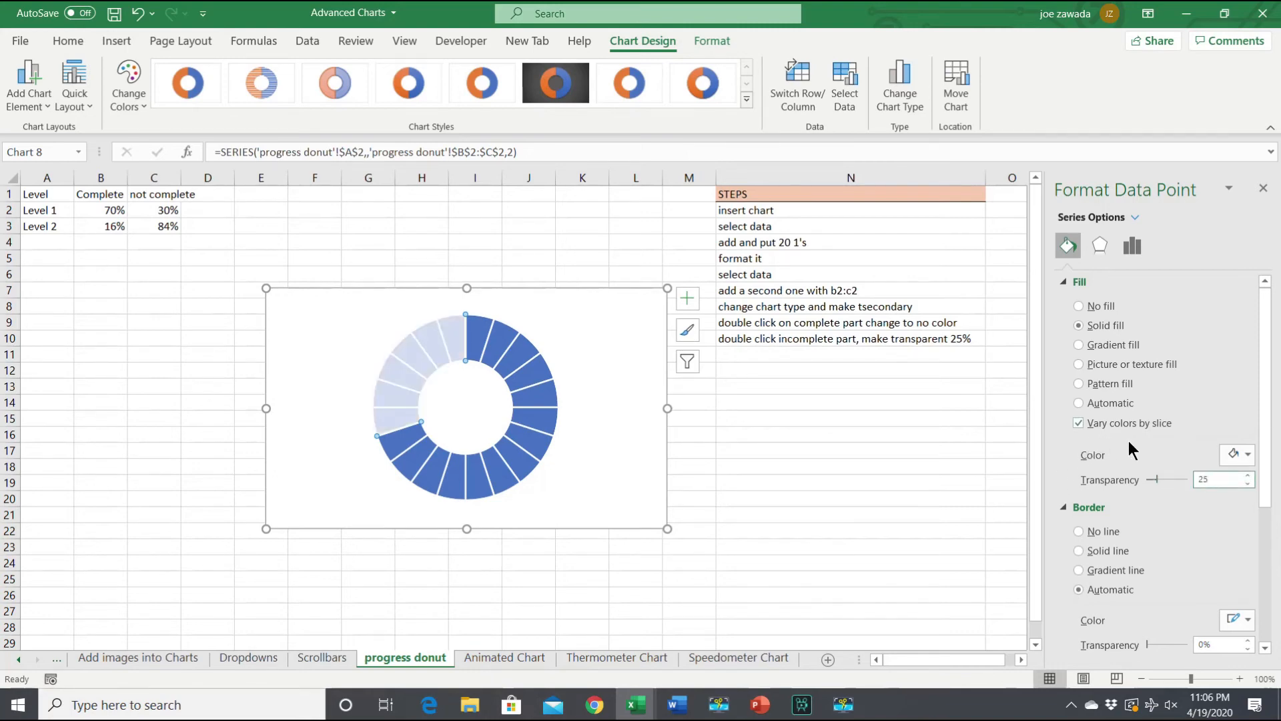
{"action": "left_click", "coordinate": [792, 419]}
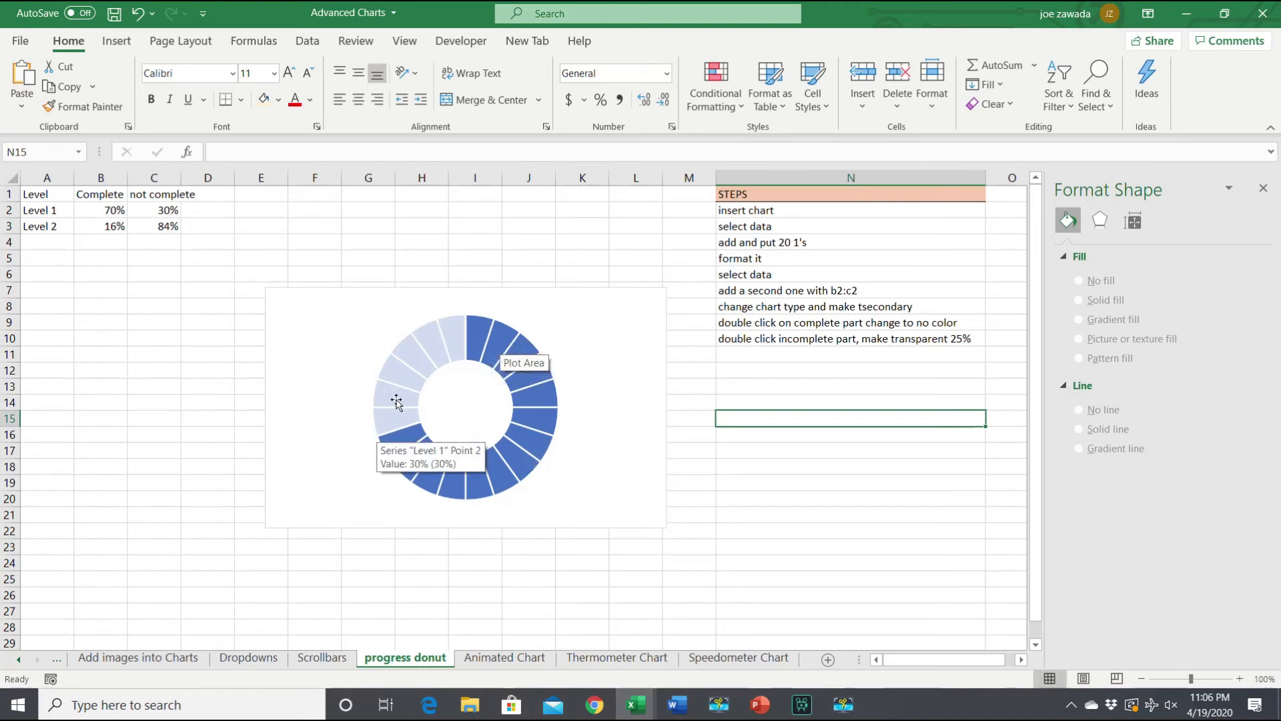
Set the Level 1 complete percentage in cell B2 to 80%
{"action": "left_click", "coordinate": [114, 212]}
{"action": "type", "text": "80"}
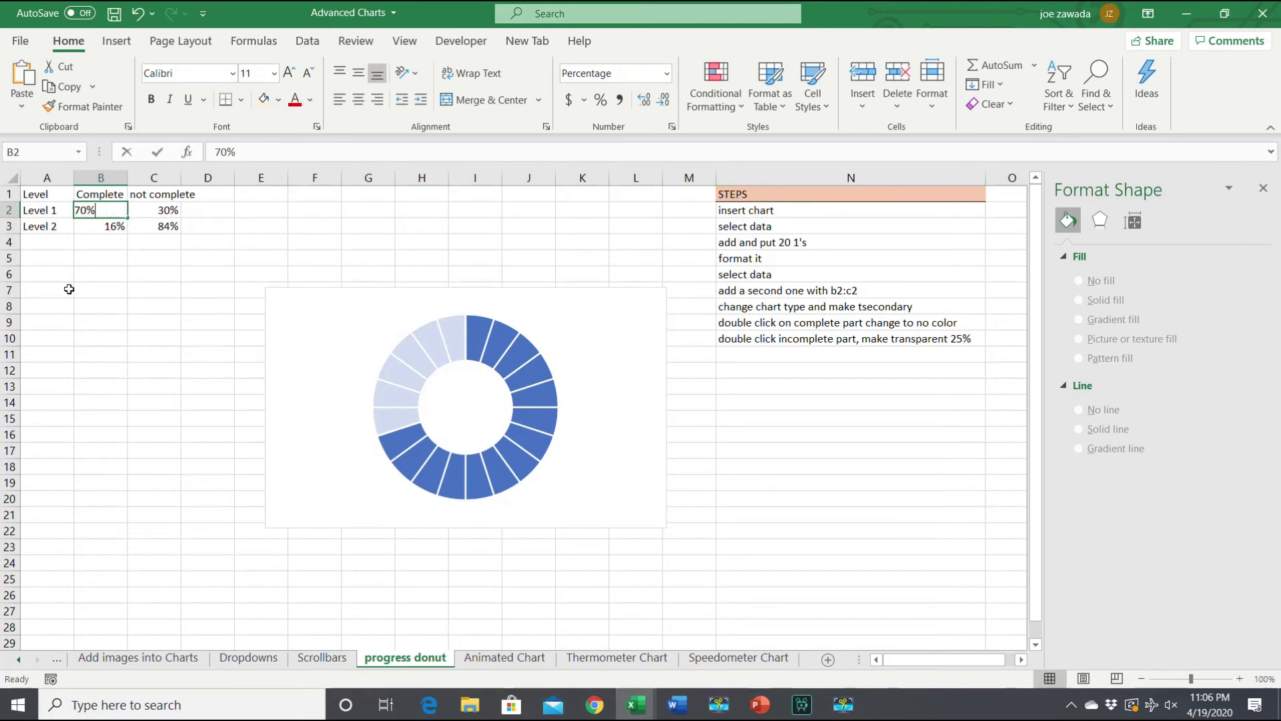
{"action": "key", "text": "Return"}
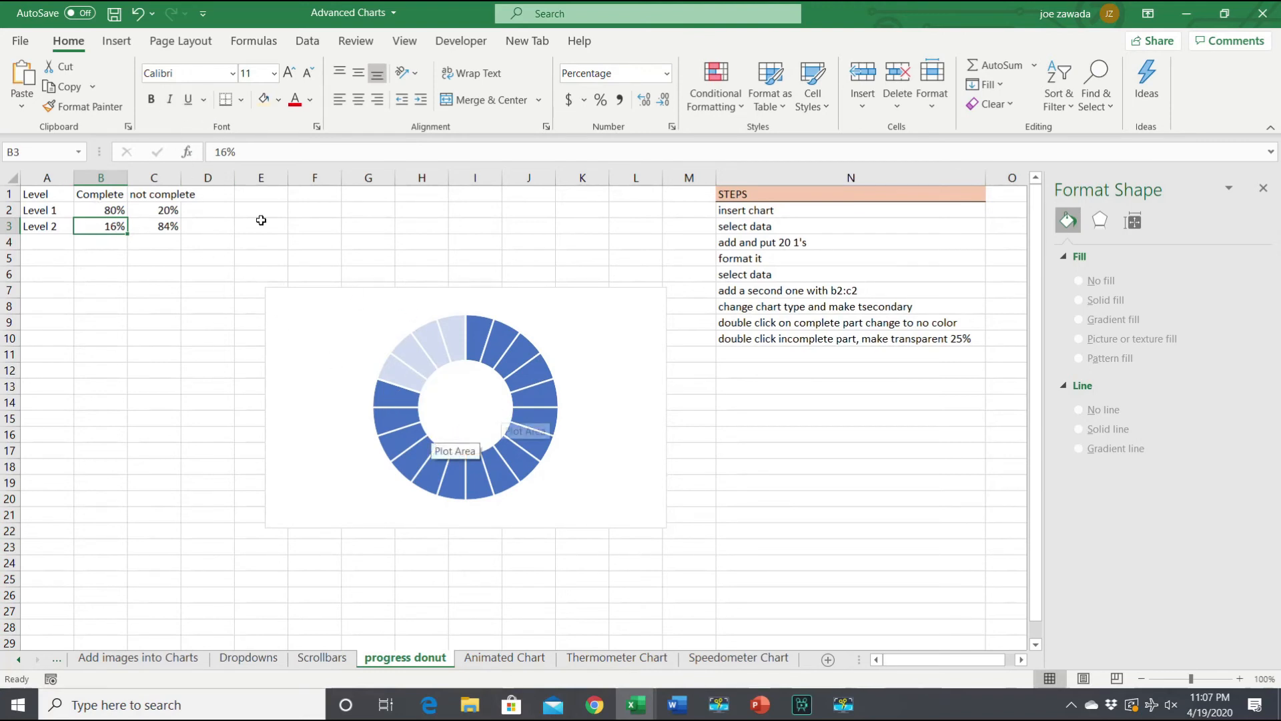
Insert a text box inside the hole of the doughnut chart
{"action": "left_click", "coordinate": [109, 39]}
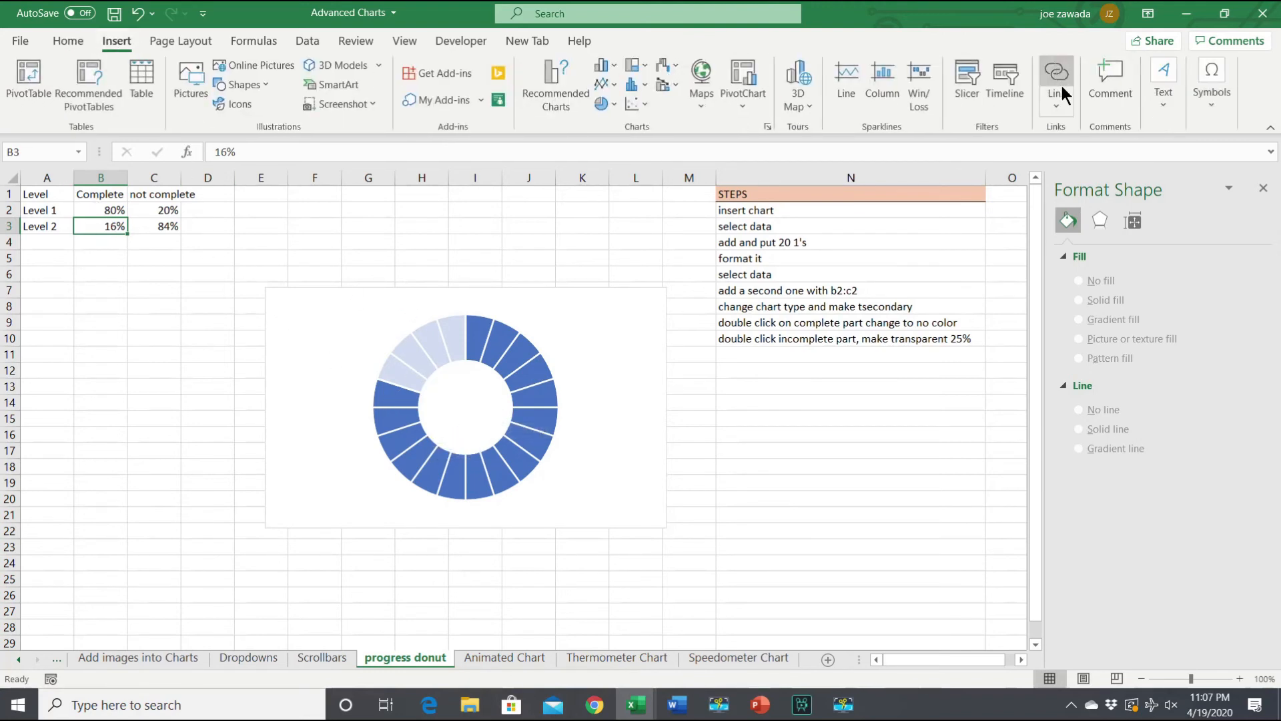
{"action": "left_click", "coordinate": [1160, 100]}
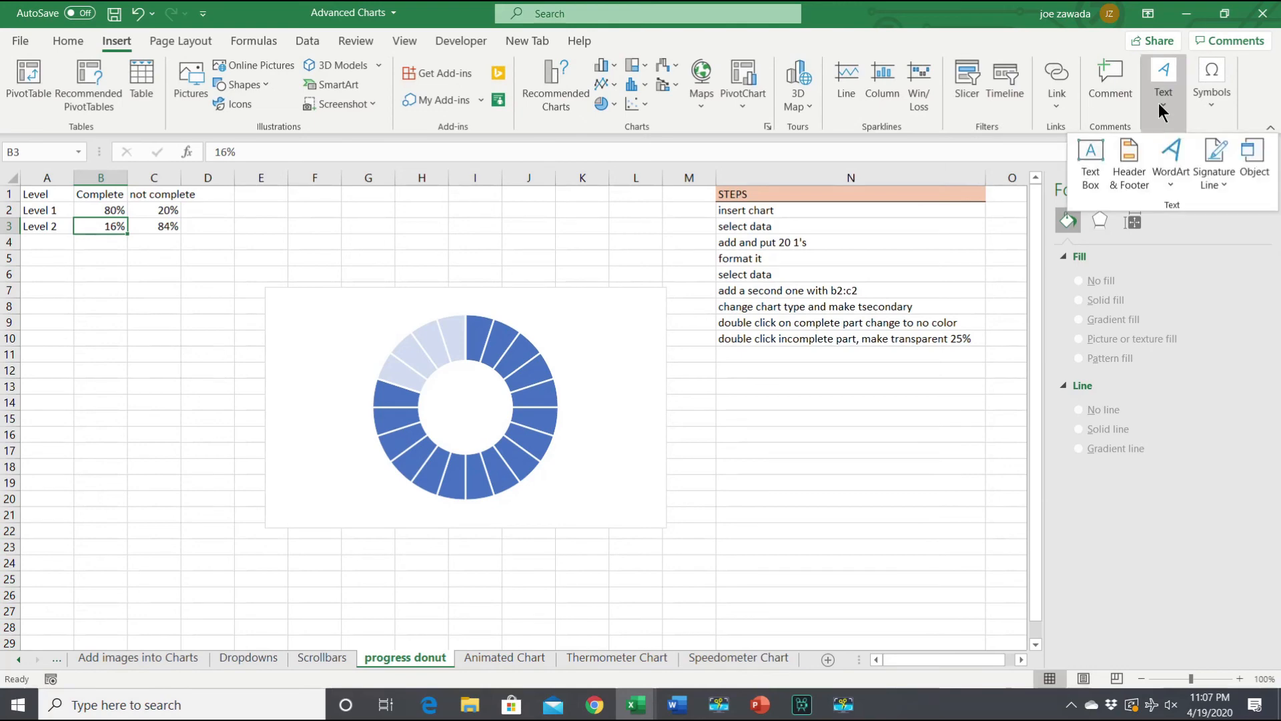
{"action": "left_click", "coordinate": [1091, 157]}
{"action": "left_click_drag", "start_coordinate": [434, 372], "coordinate": [496, 431]}
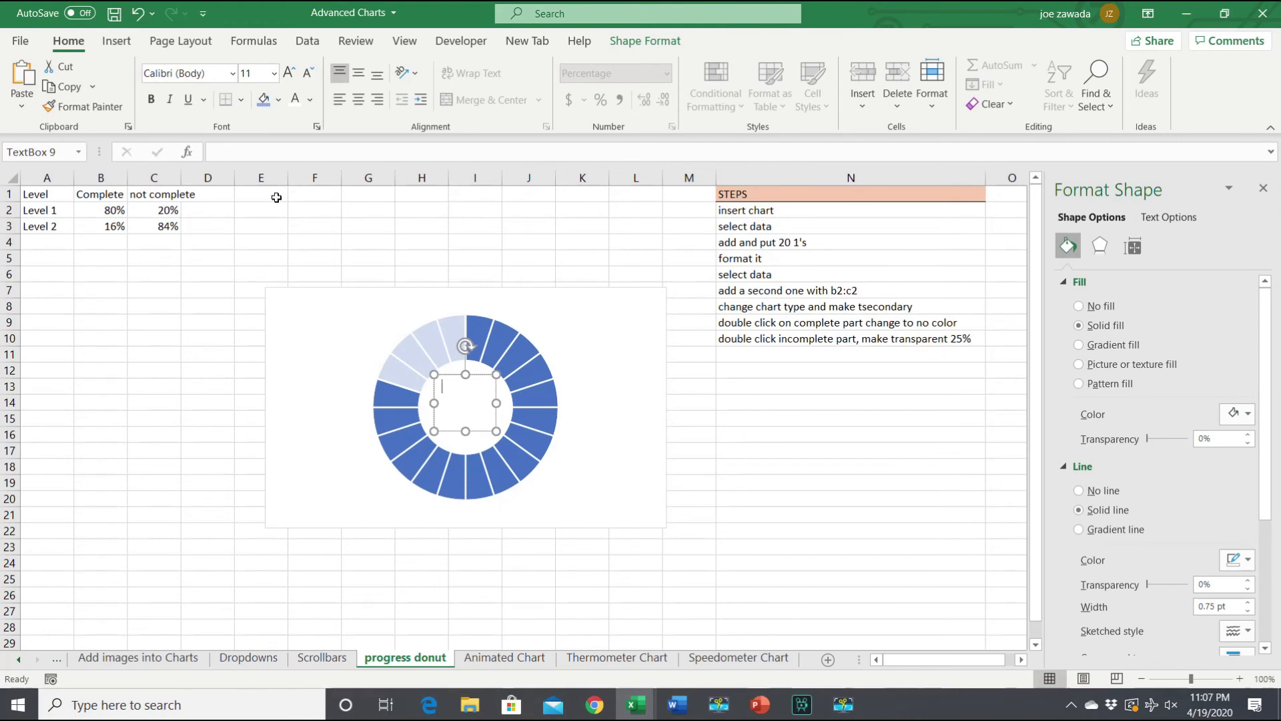
Link the text box in the doughnut hole to the Level 1 complete percentage with the formula =$B$2
{"action": "left_click", "coordinate": [227, 150]}
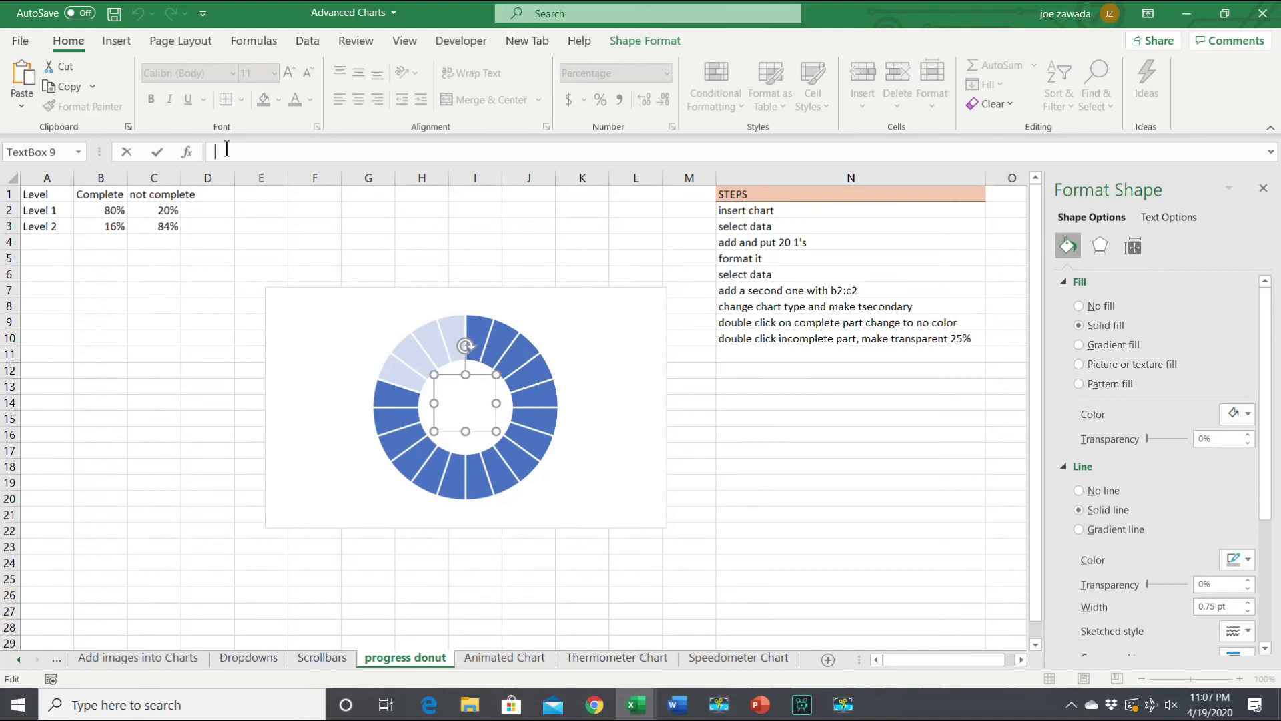
{"action": "type", "text": "="}
{"action": "left_click", "coordinate": [100, 211]}
{"action": "key", "text": "Return"}
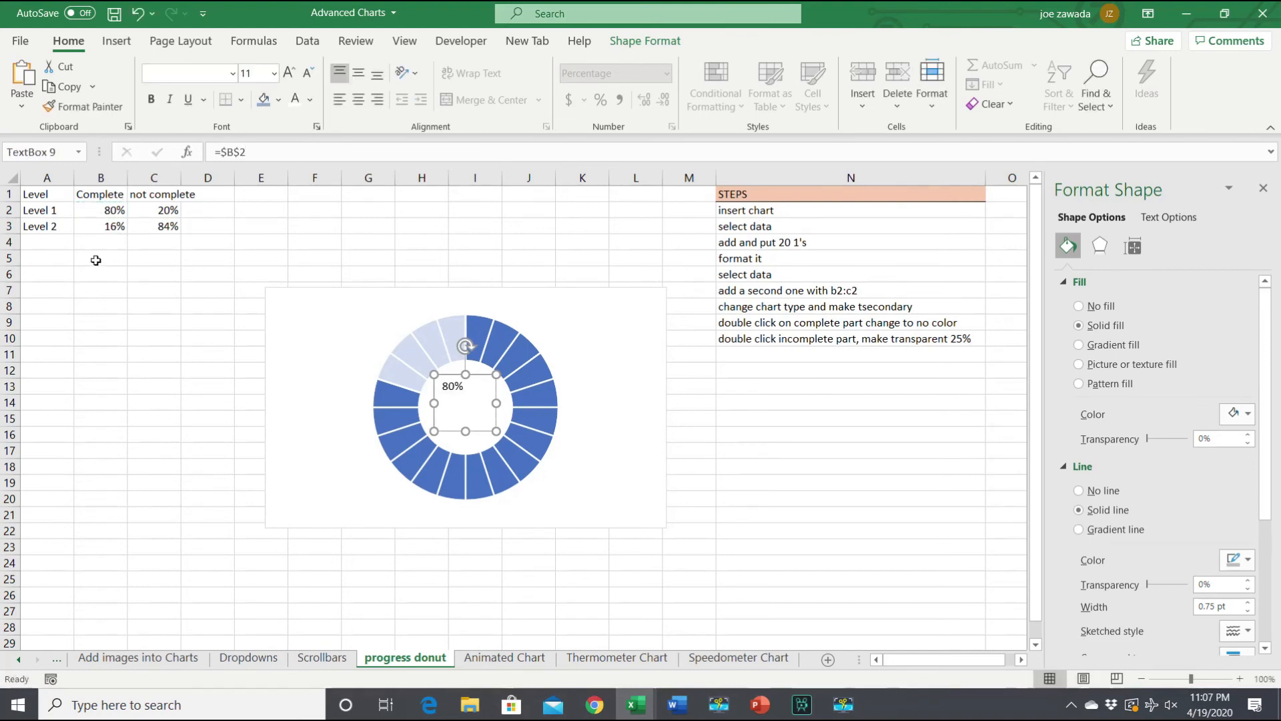
Center the text box's percentage horizontally and vertically and set its font size to 20
{"action": "left_click", "coordinate": [359, 73]}
{"action": "left_click", "coordinate": [287, 70]}
{"action": "left_click", "coordinate": [287, 70]}
{"action": "left_click", "coordinate": [287, 70]}
{"action": "left_click", "coordinate": [286, 70]}
{"action": "left_click", "coordinate": [287, 70]}
{"action": "left_click", "coordinate": [359, 98]}
{"action": "left_click", "coordinate": [291, 74]}
{"action": "left_click", "coordinate": [291, 73]}
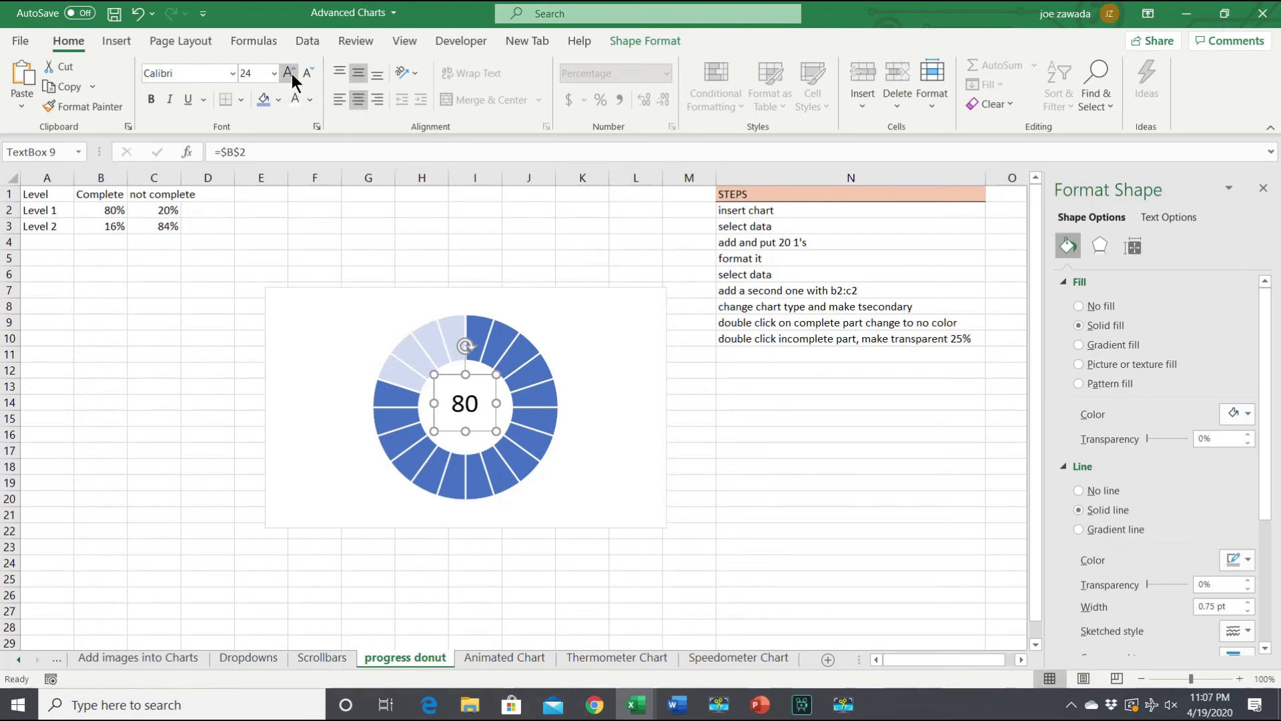
{"action": "left_click", "coordinate": [308, 72]}
{"action": "left_click", "coordinate": [308, 72]}
{"action": "left_click", "coordinate": [313, 252]}
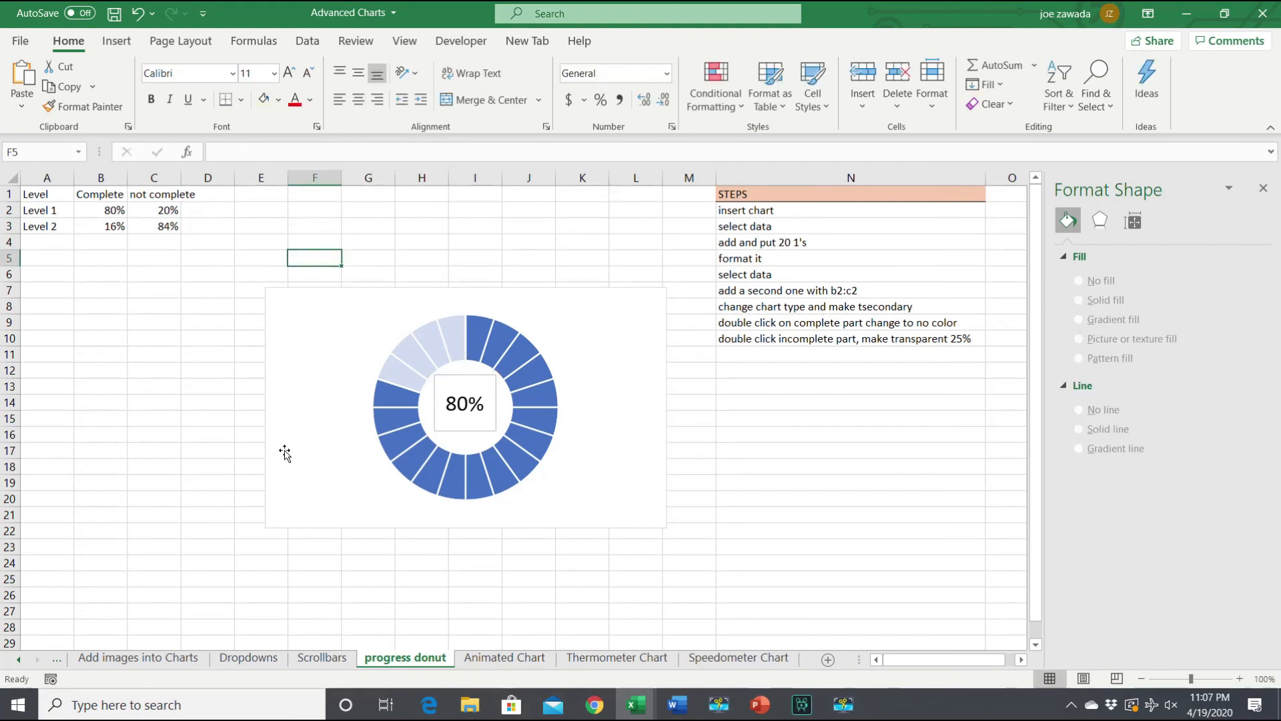
Remove the fill and the outline from the percentage text box
{"action": "left_click", "coordinate": [466, 377]}
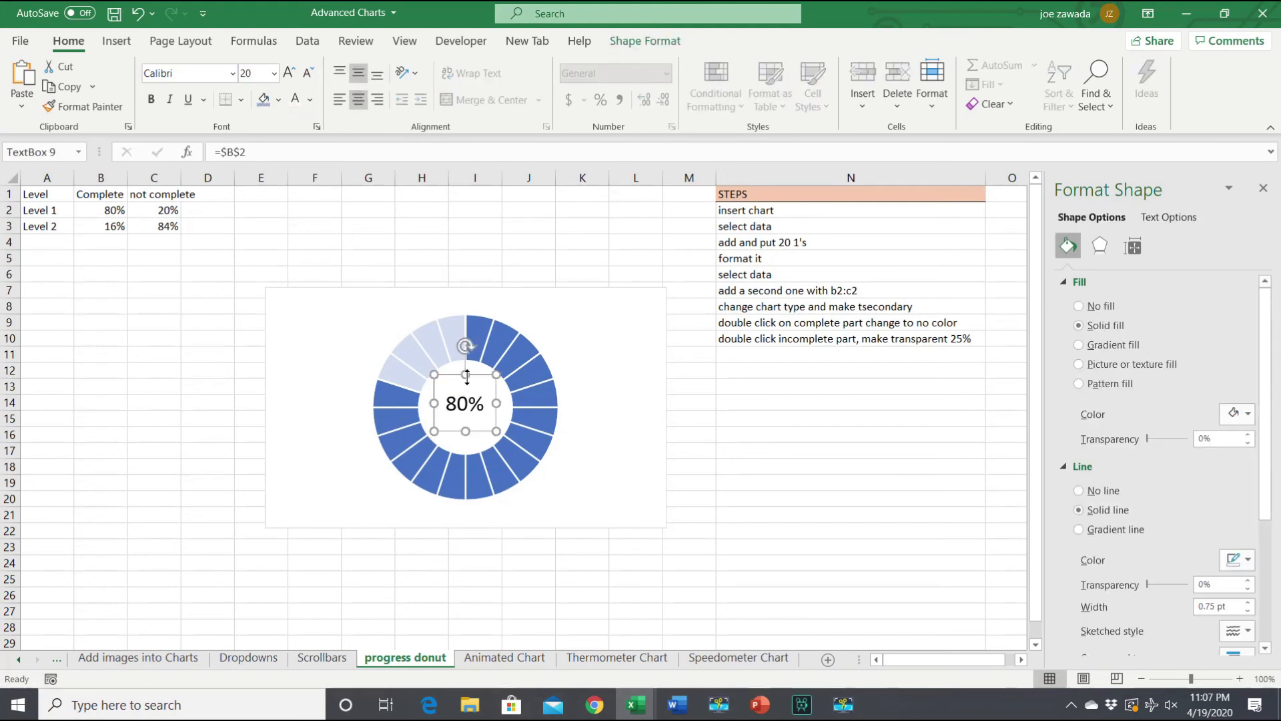
{"action": "left_click", "coordinate": [1079, 306]}
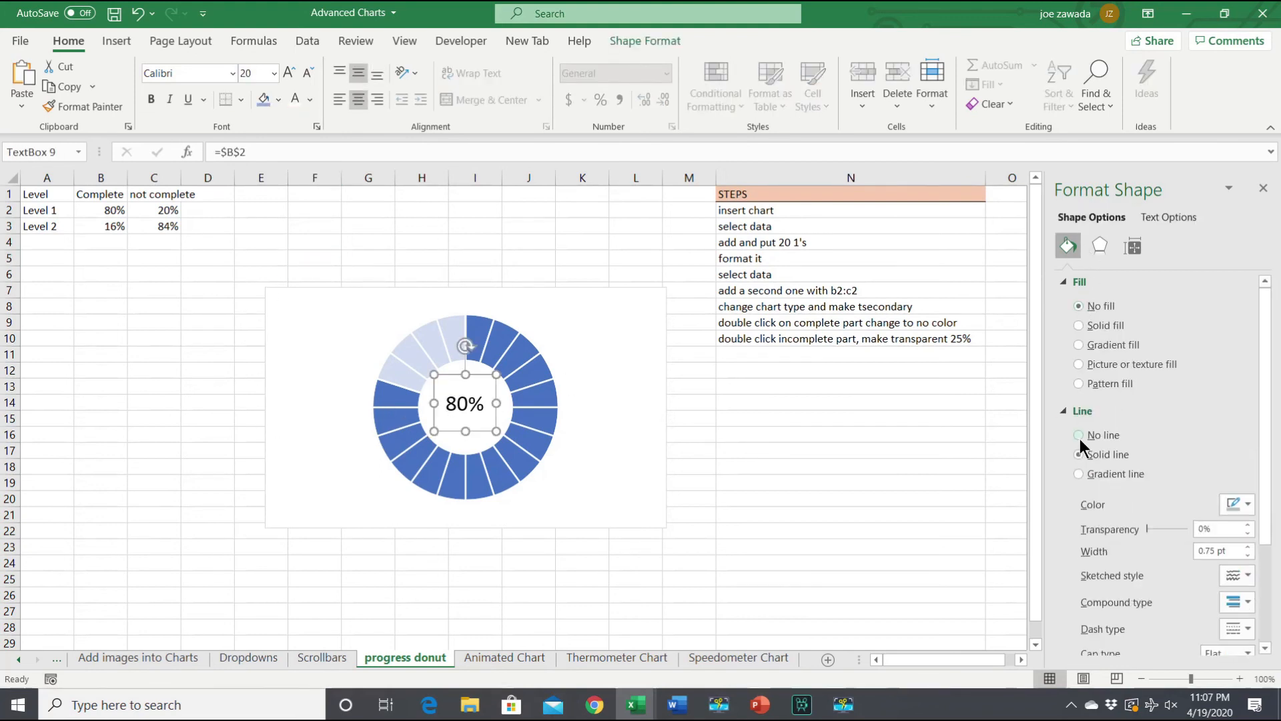
{"action": "left_click", "coordinate": [1079, 435]}
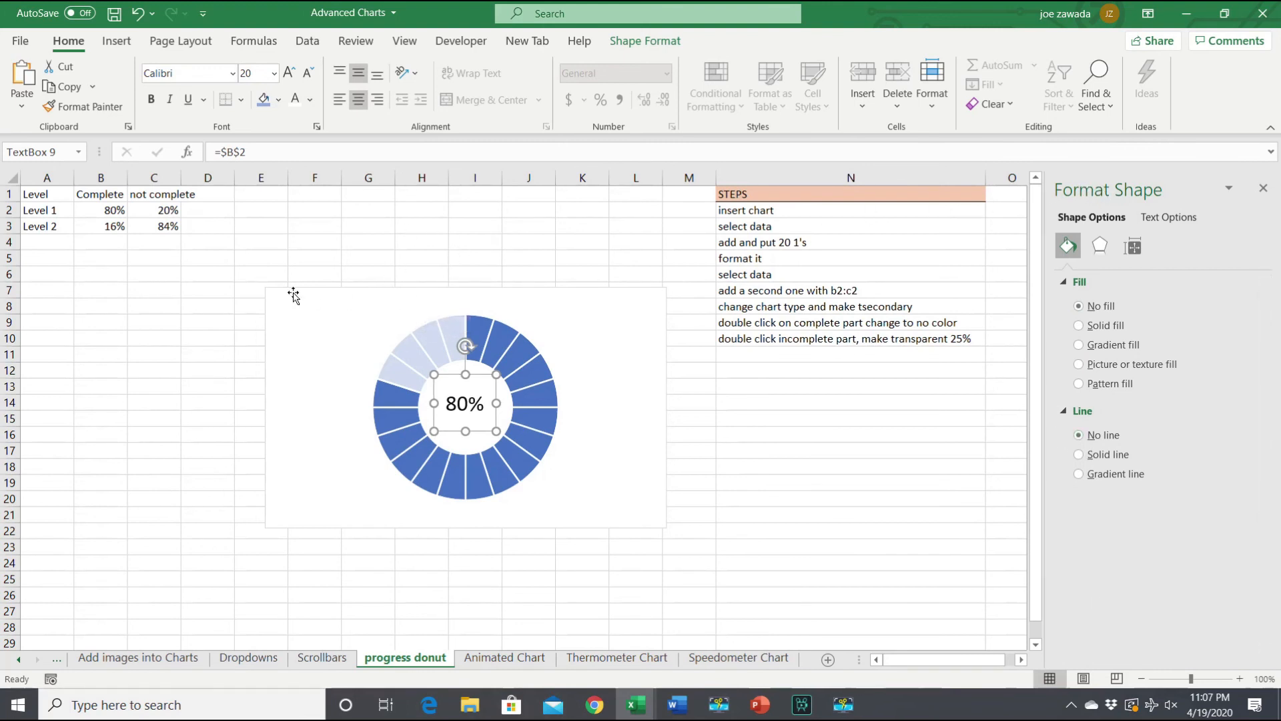
{"action": "left_click", "coordinate": [214, 335]}
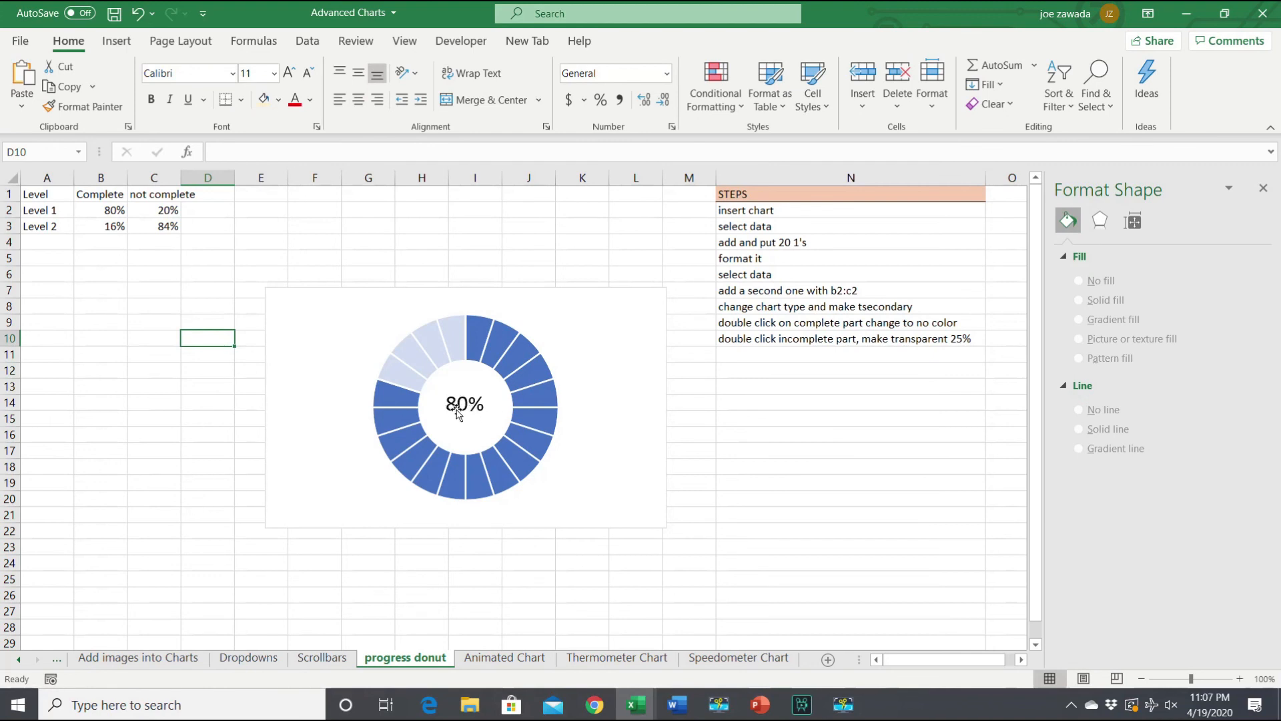
Set the Level 1 complete percentage in cell B2 to 35%
{"action": "left_click", "coordinate": [106, 210]}
{"action": "type", "text": "."}
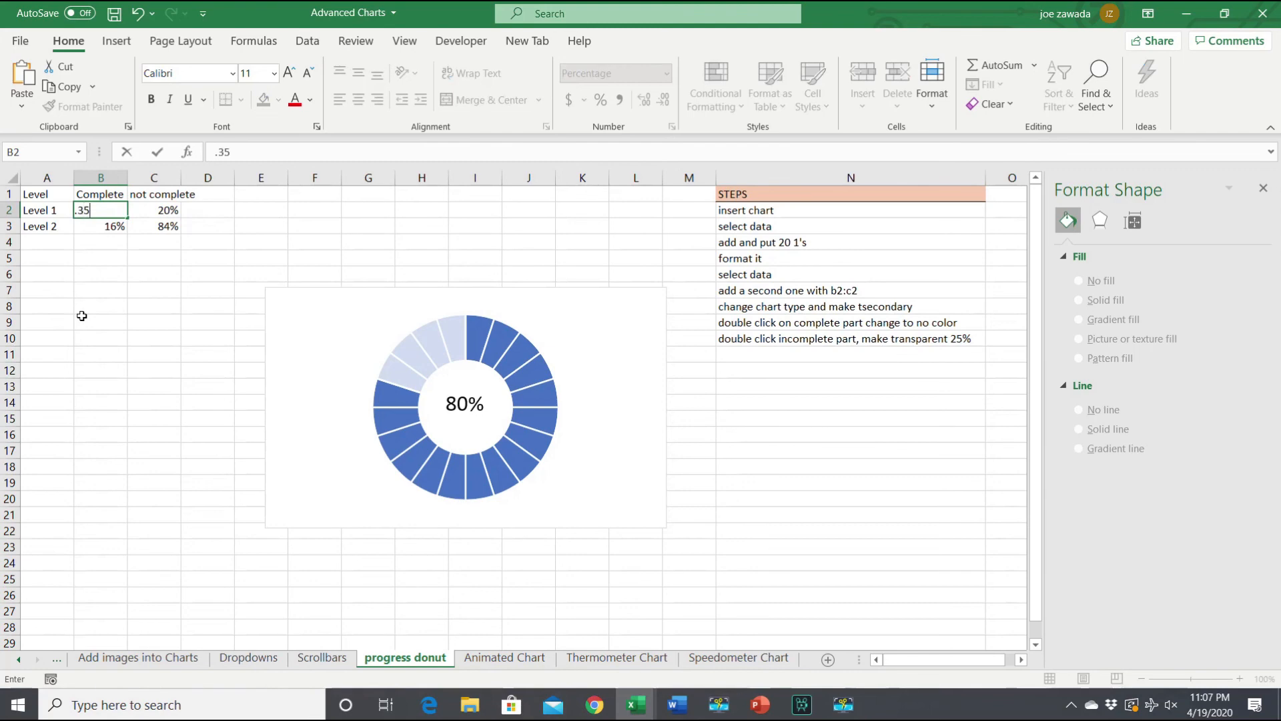
{"action": "type", "text": "35"}
{"action": "key", "text": "Return"}
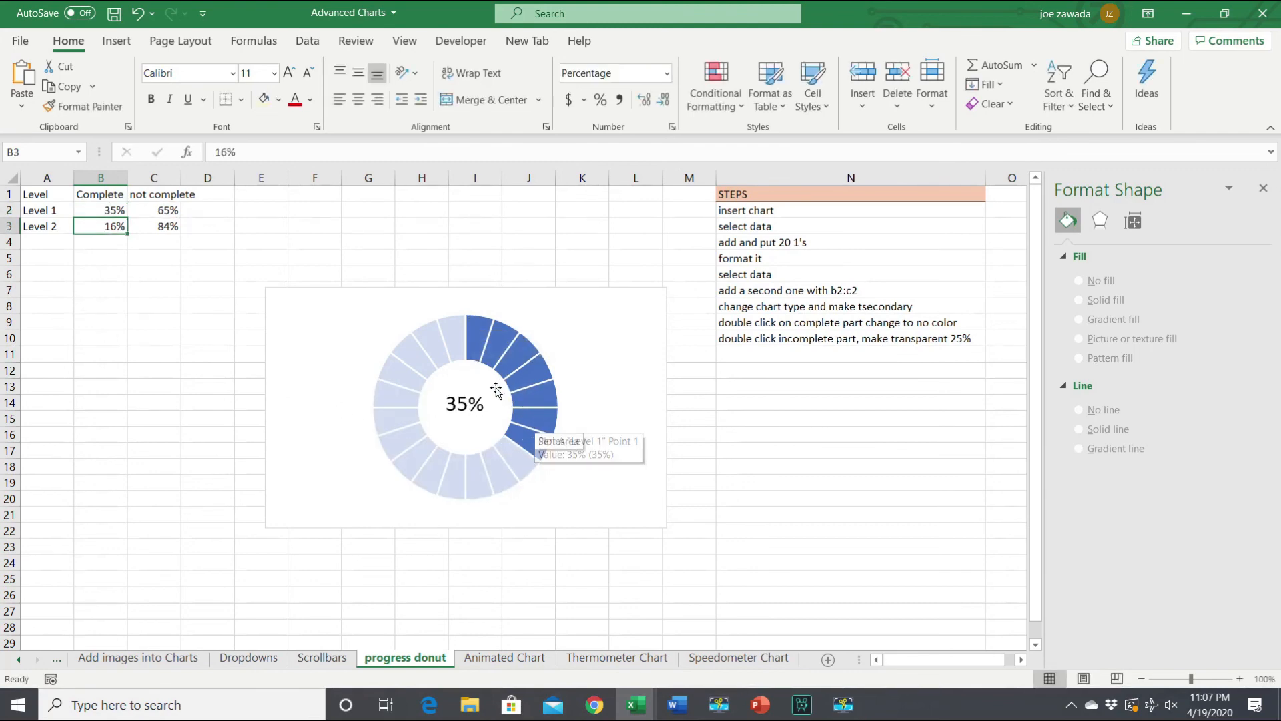
Rotate the Level 1 doughnut series by setting its angle of first slice to 286°
{"action": "left_click", "coordinate": [492, 364]}
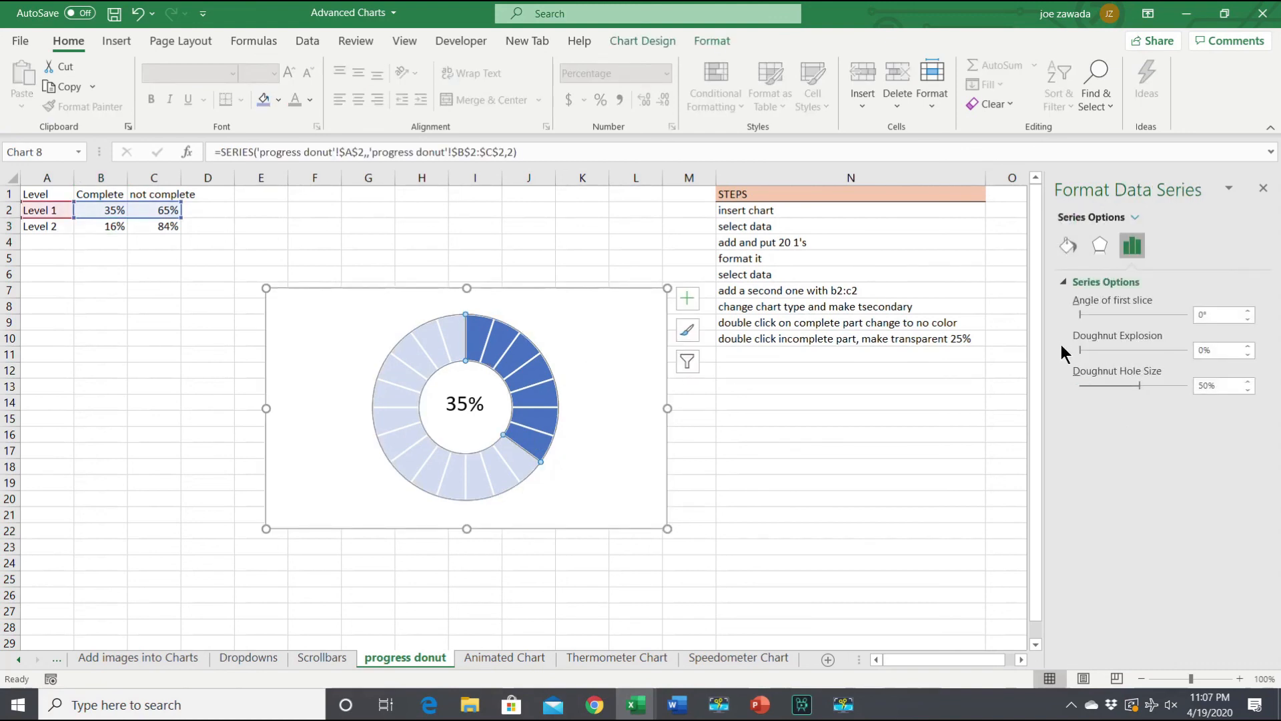
{"action": "left_click", "coordinate": [1096, 315]}
{"action": "left_click_drag", "start_coordinate": [1099, 312], "coordinate": [1165, 310]}
{"action": "left_click", "coordinate": [444, 210]}
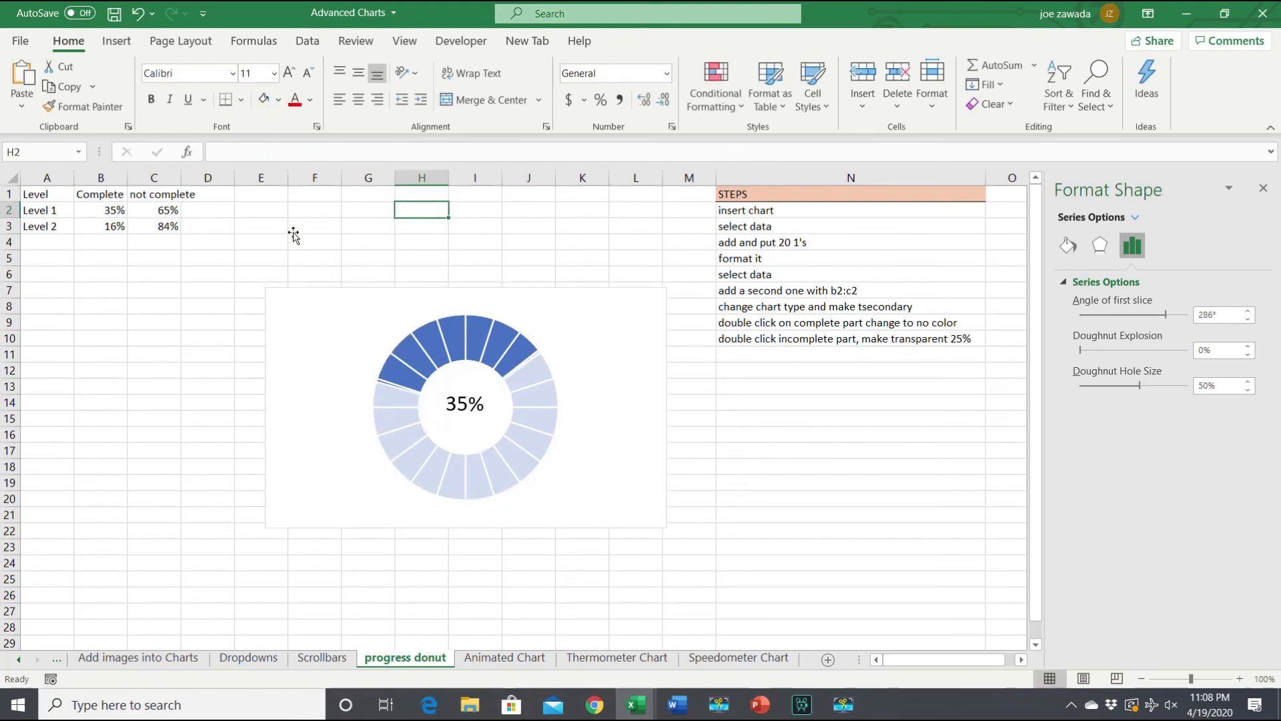
{"action": "left_click", "coordinate": [84, 348]}
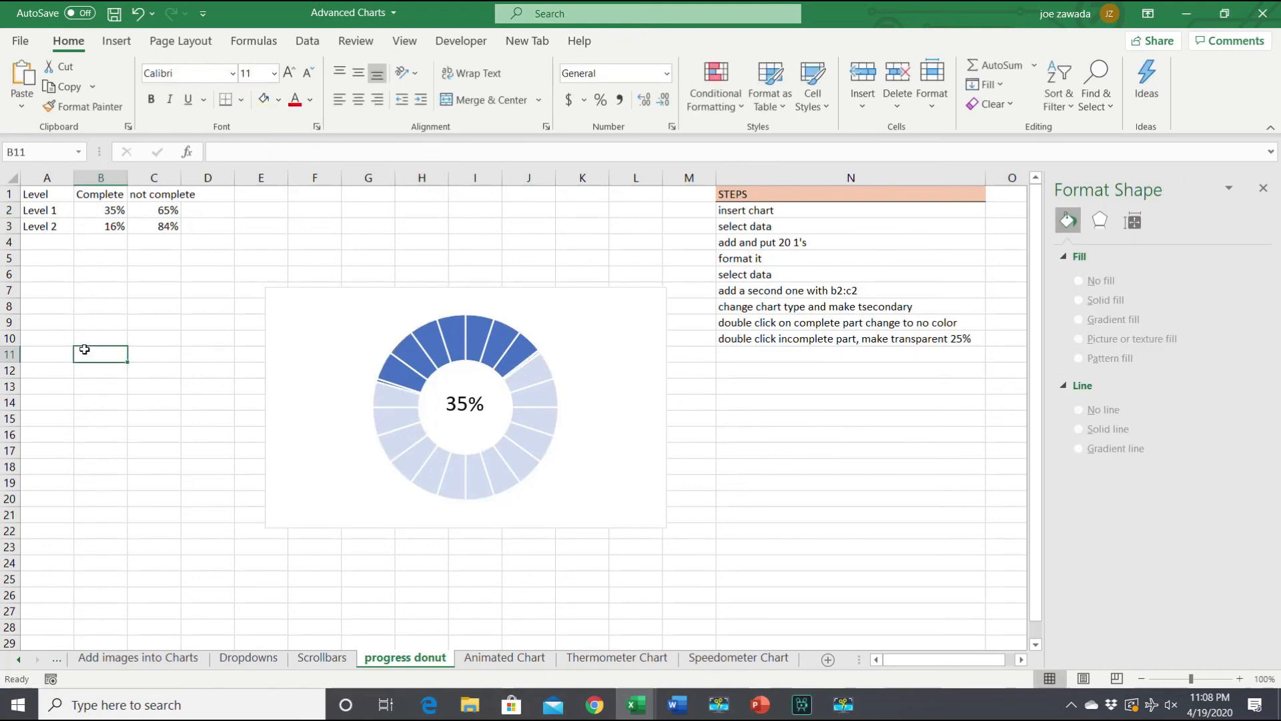